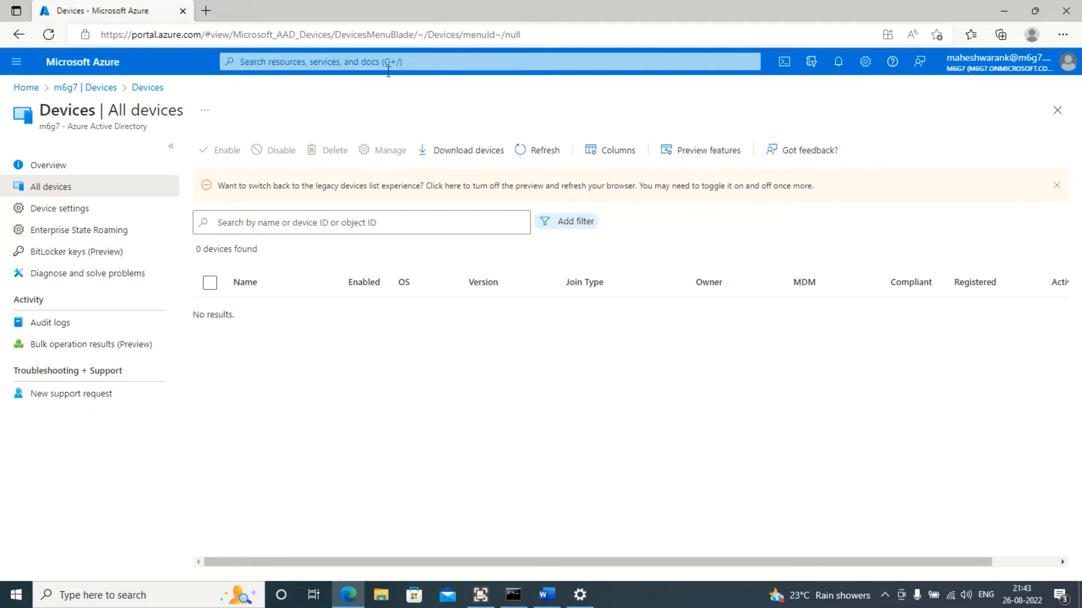
Open the Manage your account settings by searching Windows for "account"
{"action": "left_click", "coordinate": [580, 595]}
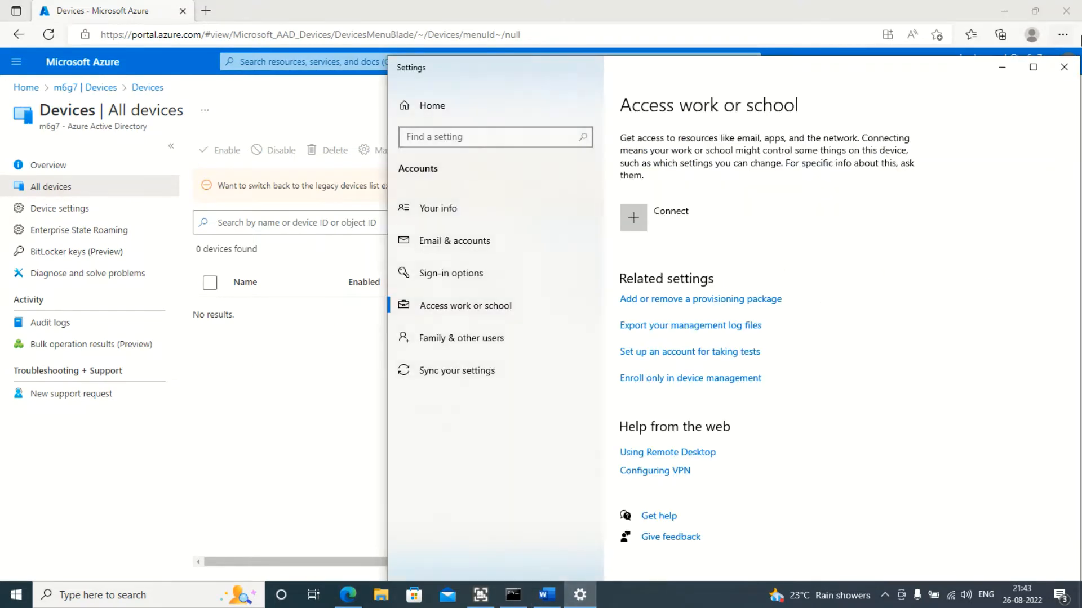
{"action": "left_click", "coordinate": [1063, 67]}
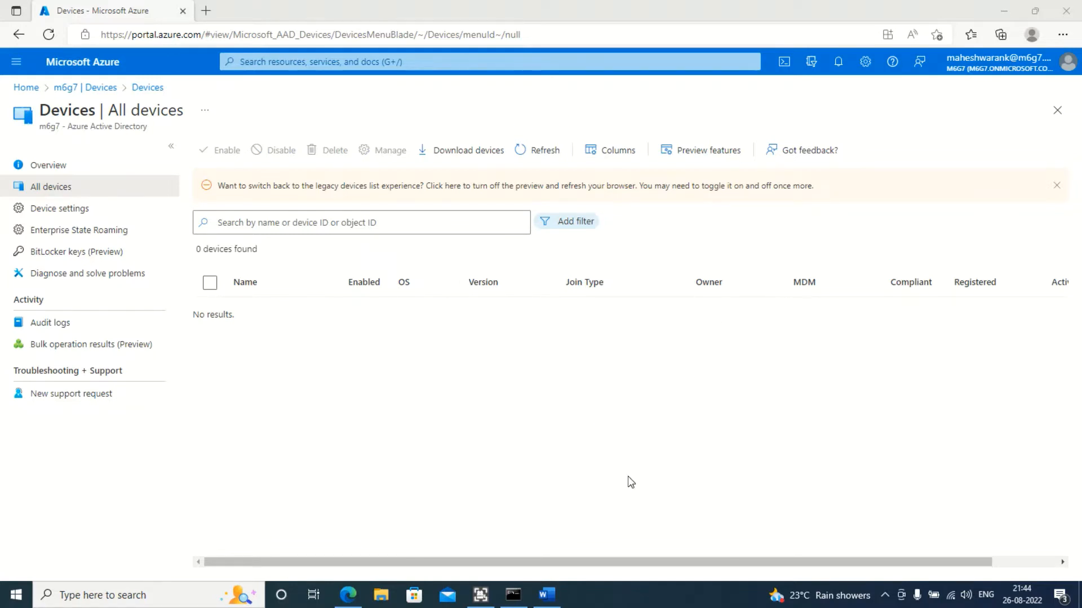
{"action": "left_click", "coordinate": [168, 596]}
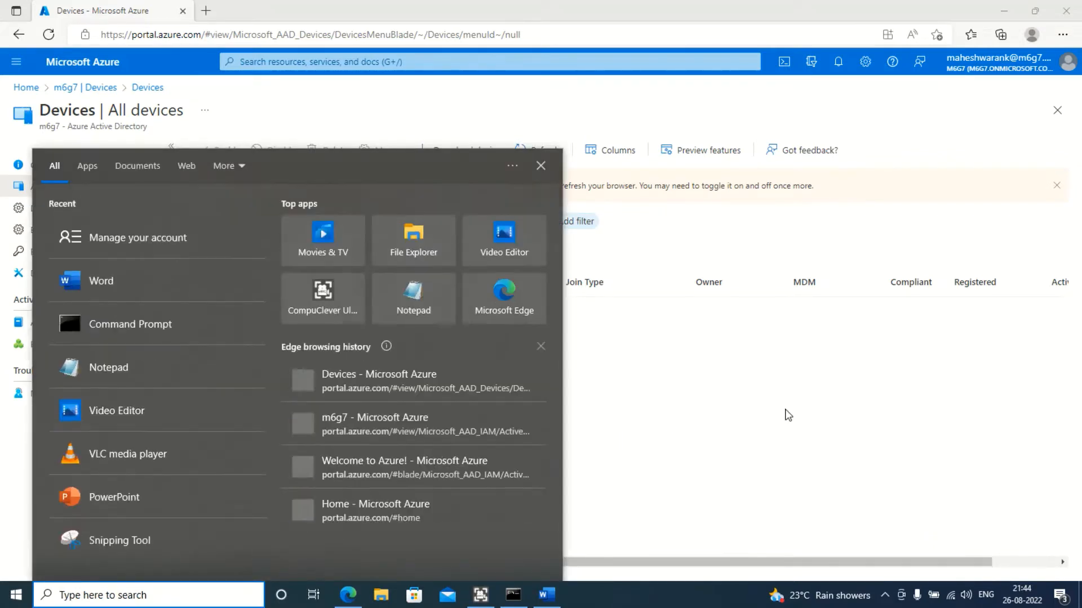
{"action": "type", "text": "acc"}
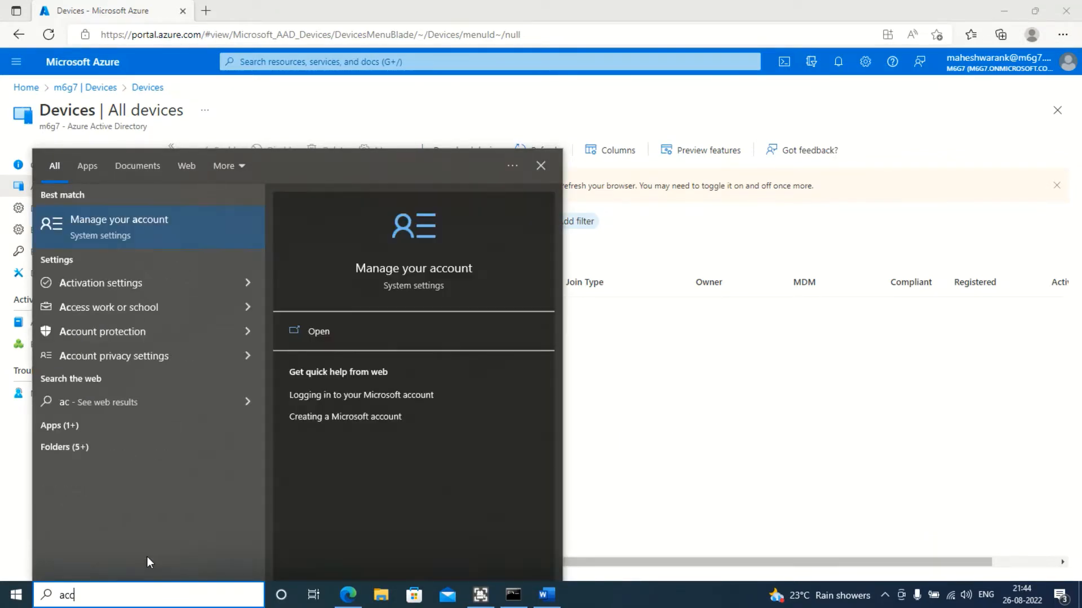
{"action": "type", "text": "ount"}
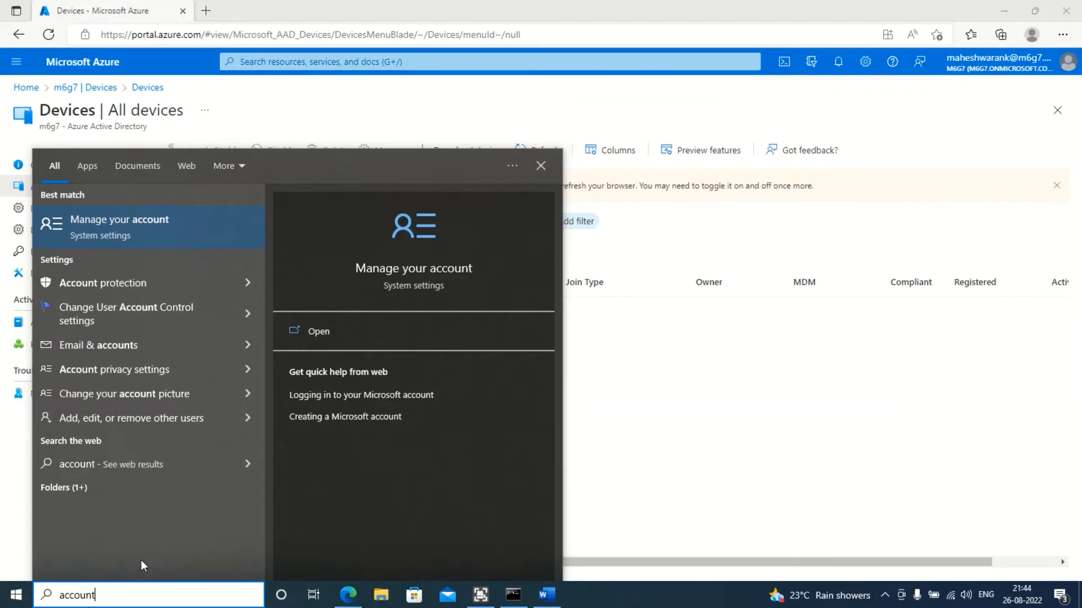
{"action": "left_click", "coordinate": [163, 229]}
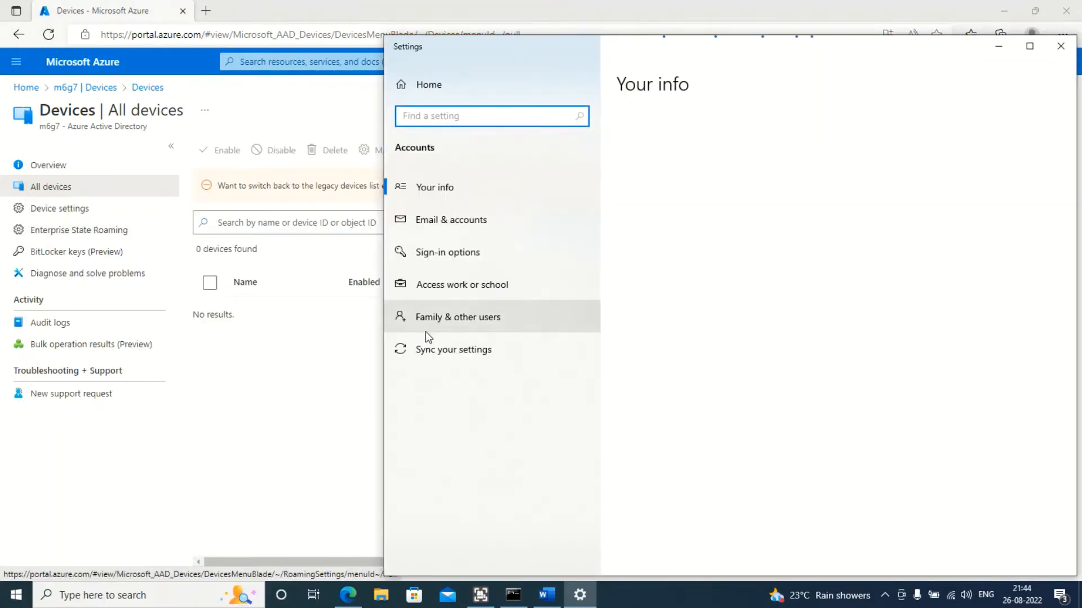
Start connecting a work or school account and choose to join this device to Azure Active Directory
{"action": "left_click", "coordinate": [500, 291]}
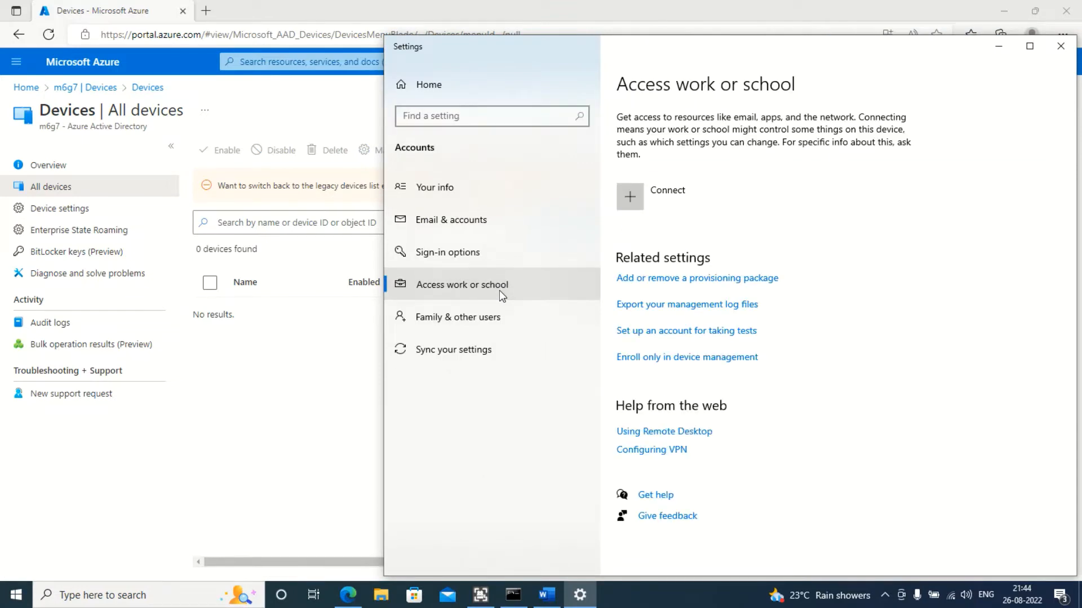
{"action": "left_click", "coordinate": [631, 197]}
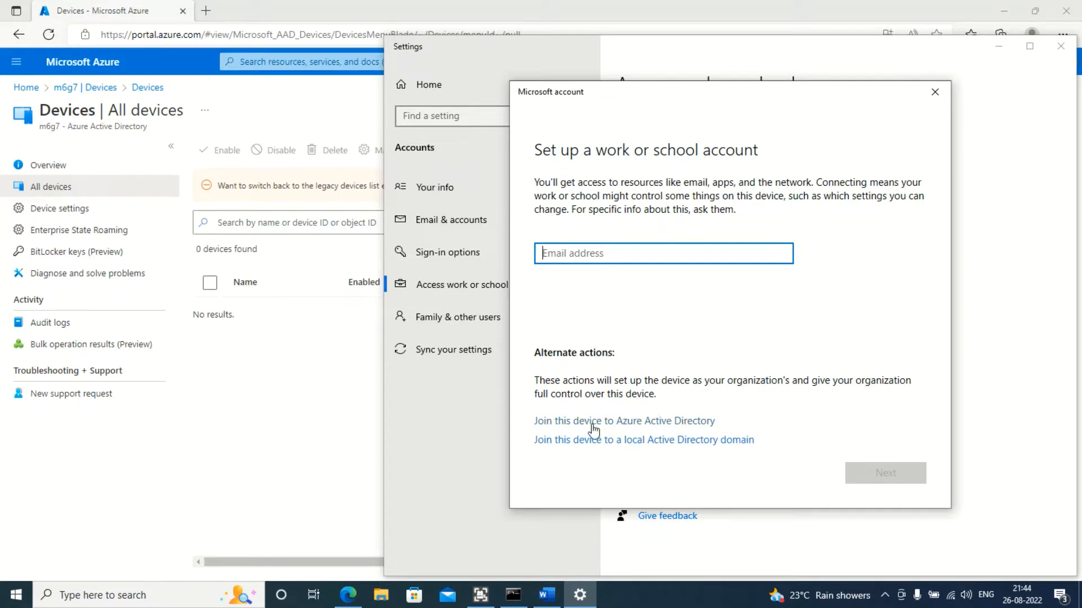
{"action": "left_click", "coordinate": [561, 424]}
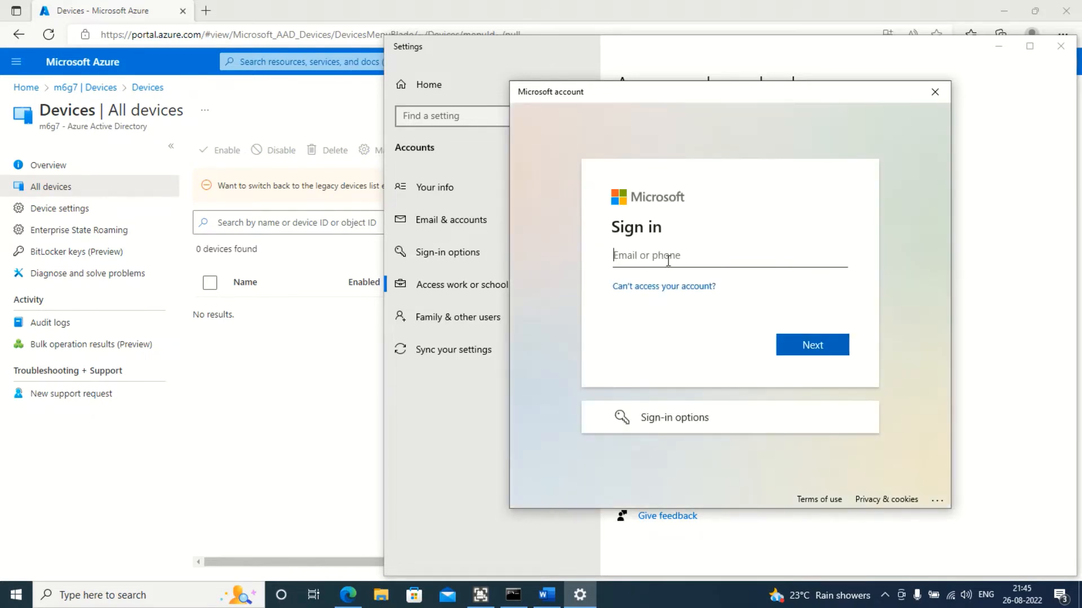
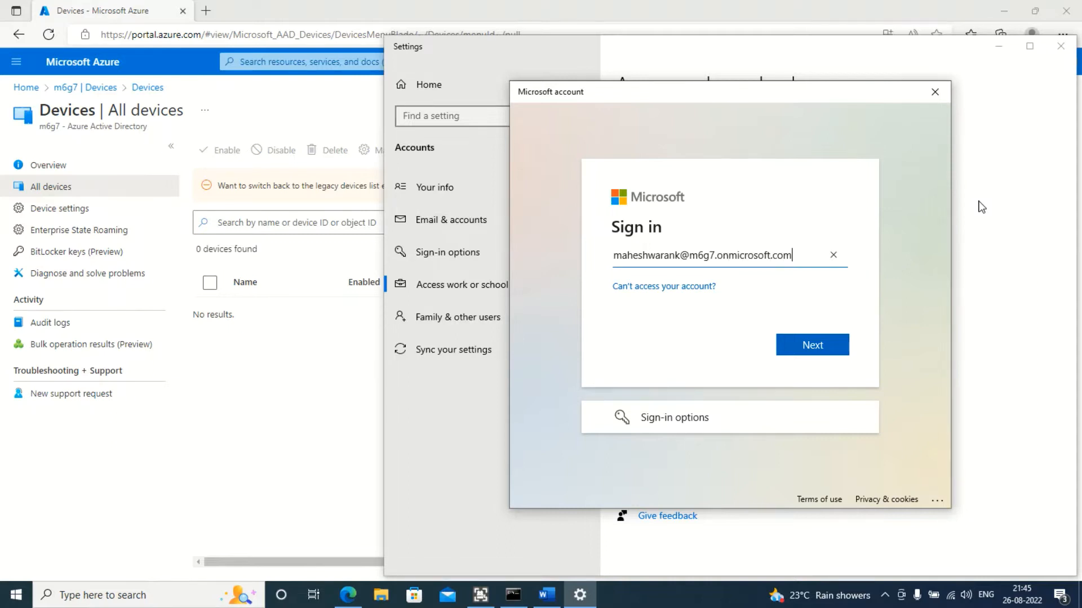
Sign in with the administrator's work e-mail address and account password
{"action": "left_click", "coordinate": [832, 341]}
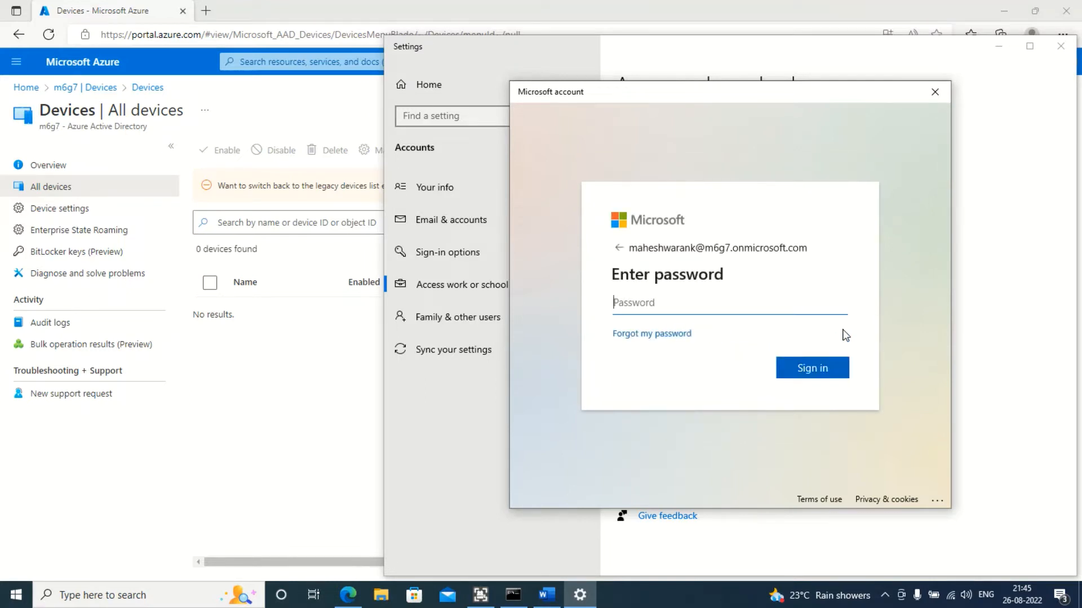
{"action": "type", "text": "•"}
{"action": "key", "text": "Return"}
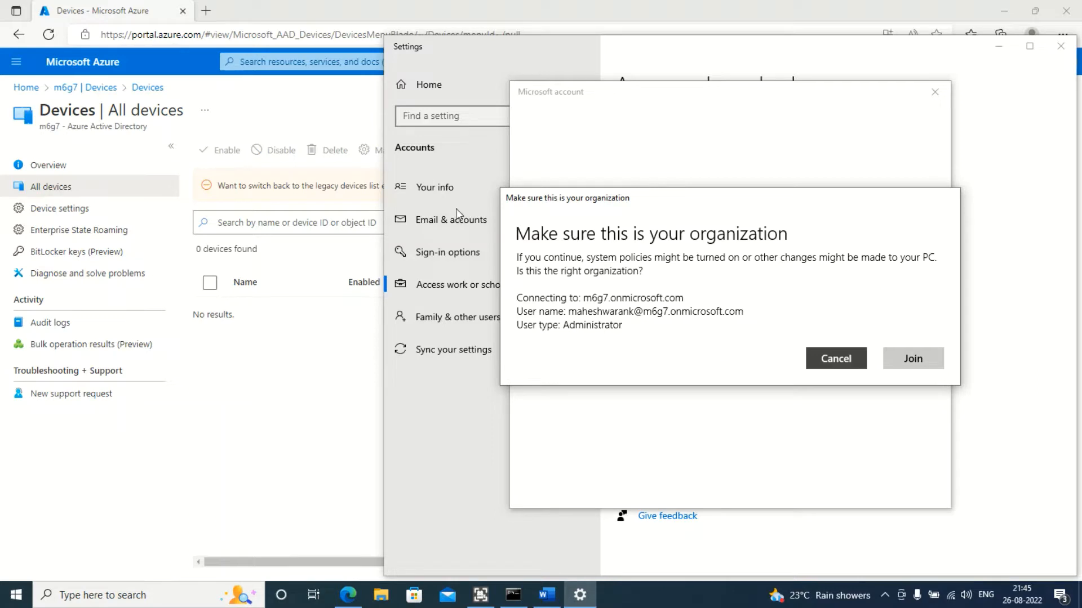
Confirm joining the m6g7 organization and close the completion dialog
{"action": "left_click", "coordinate": [914, 359]}
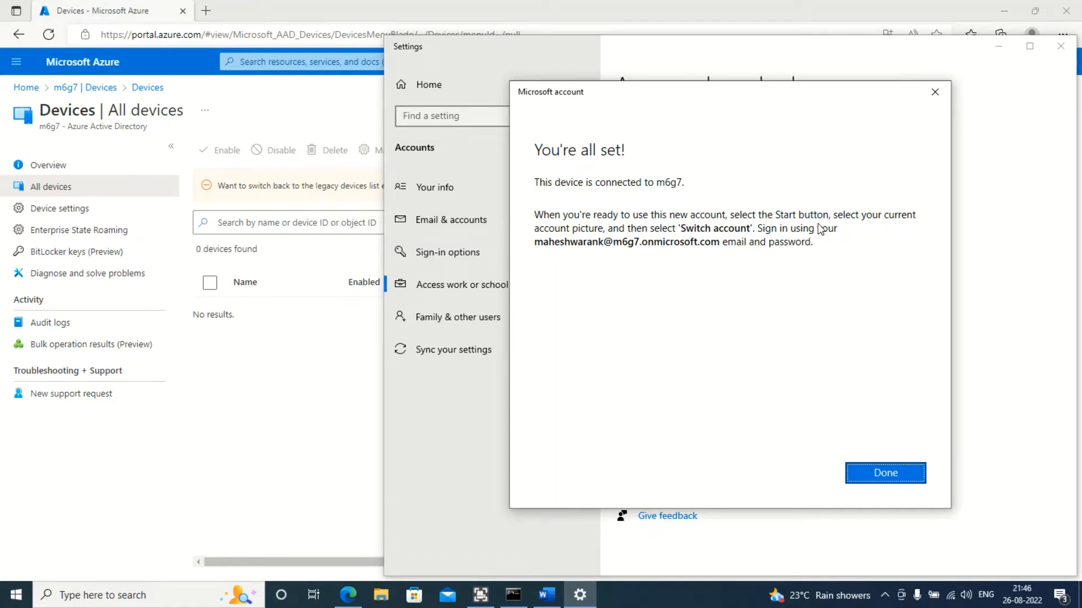
{"action": "left_click", "coordinate": [934, 92]}
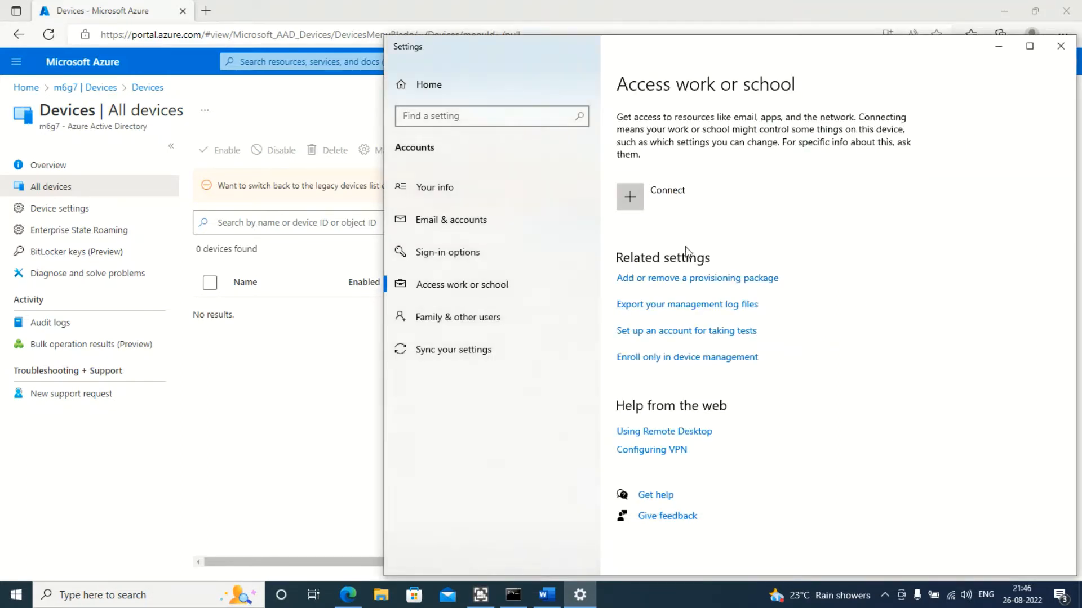
Review the account options in the Start menu and the Email & accounts page, then close Settings
{"action": "left_click", "coordinate": [15, 596]}
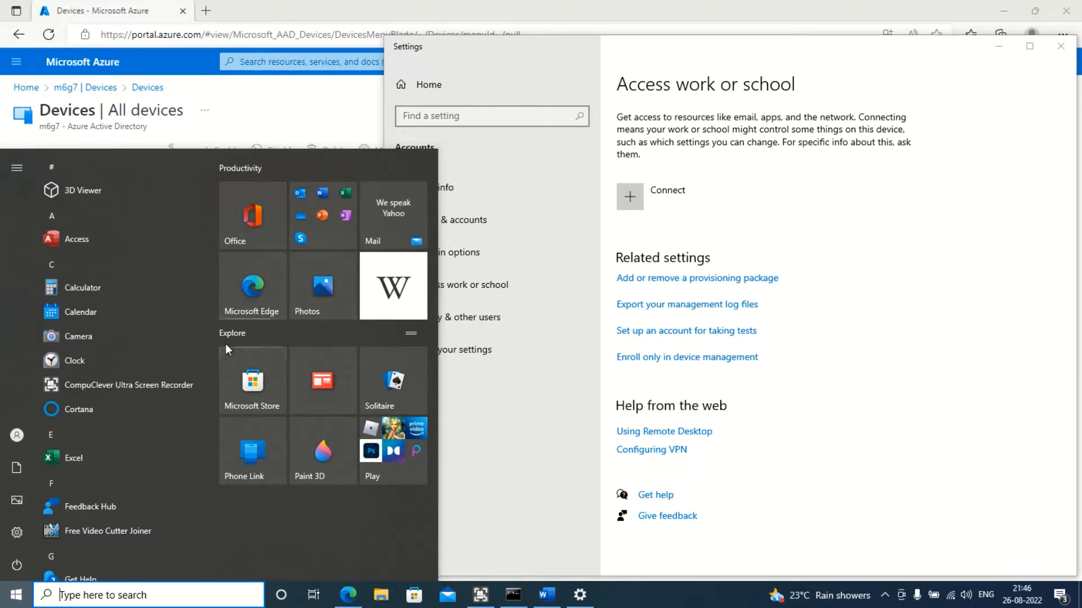
{"action": "left_click", "coordinate": [4, 442]}
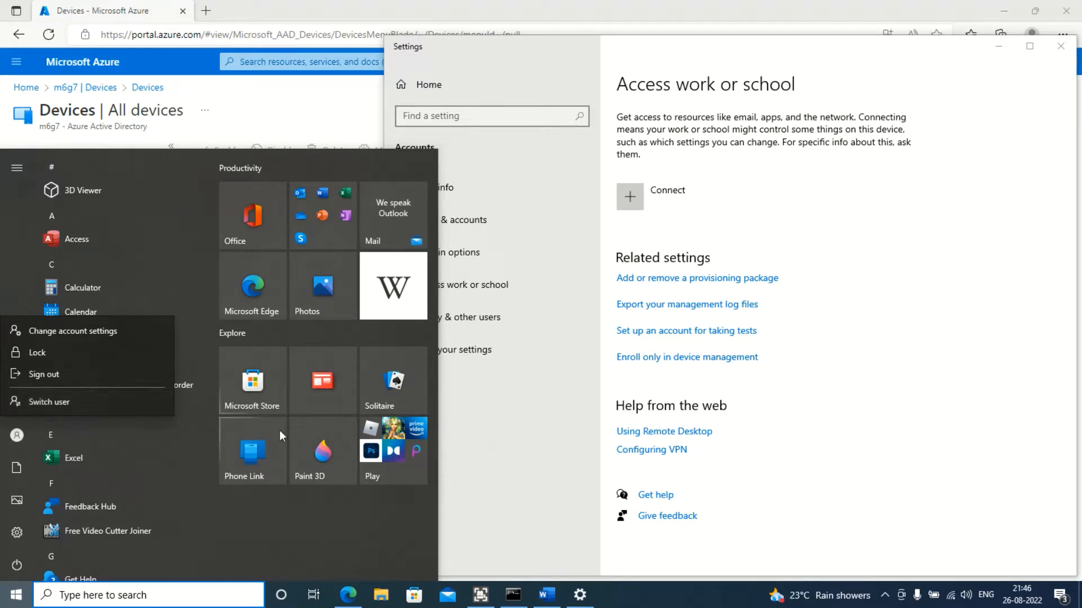
{"action": "left_click", "coordinate": [556, 367]}
{"action": "left_click", "coordinate": [553, 222]}
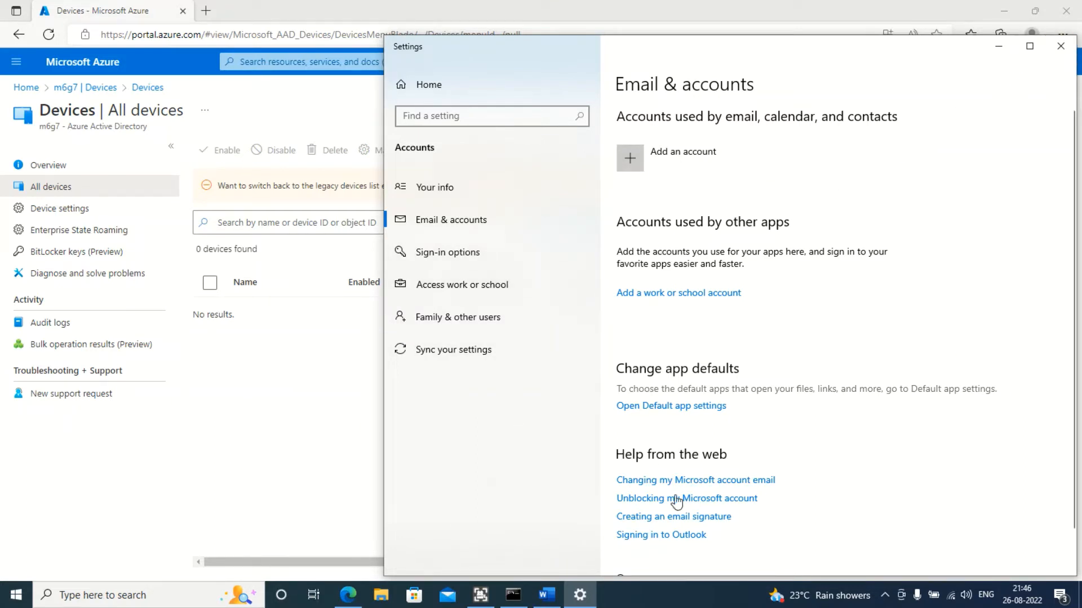
{"action": "left_click", "coordinate": [1071, 49]}
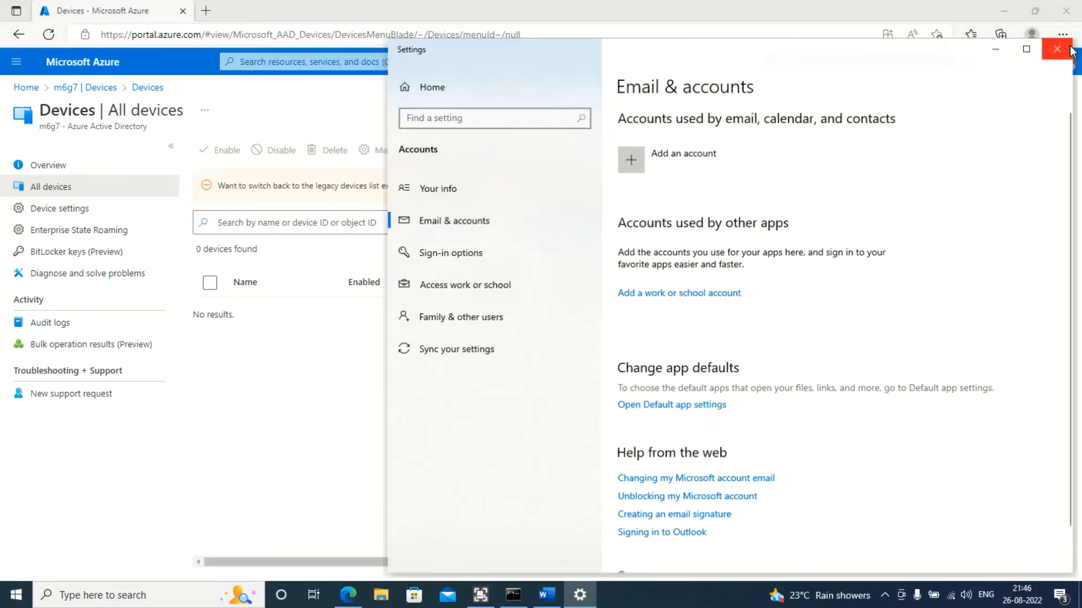
Refresh the Azure AD device list and examine the joined device's join type and registration date
{"action": "left_click", "coordinate": [550, 159]}
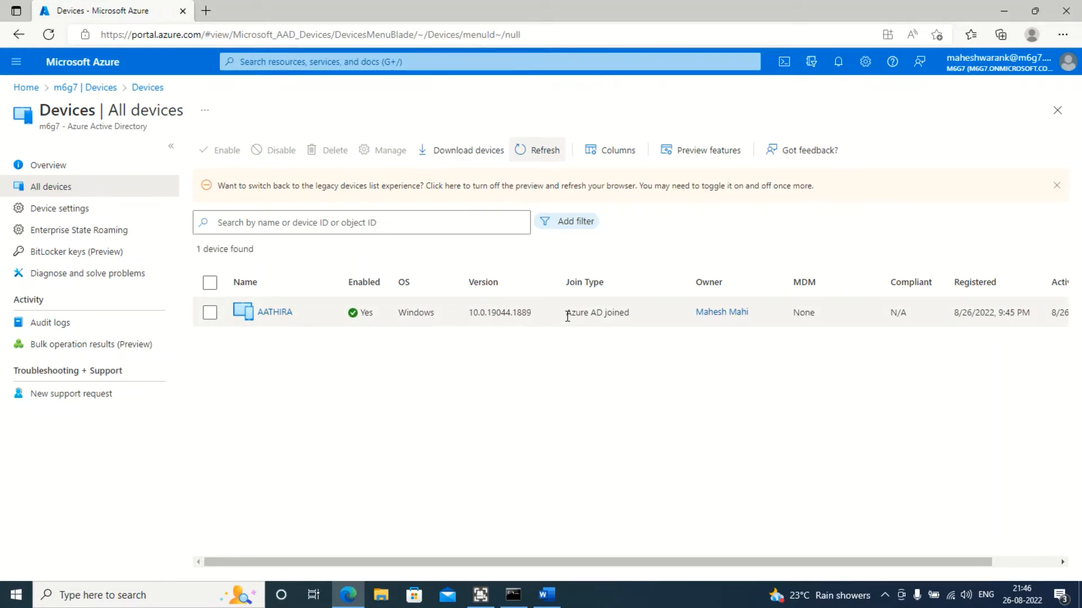
{"action": "left_click_drag", "start_coordinate": [567, 316], "coordinate": [632, 312]}
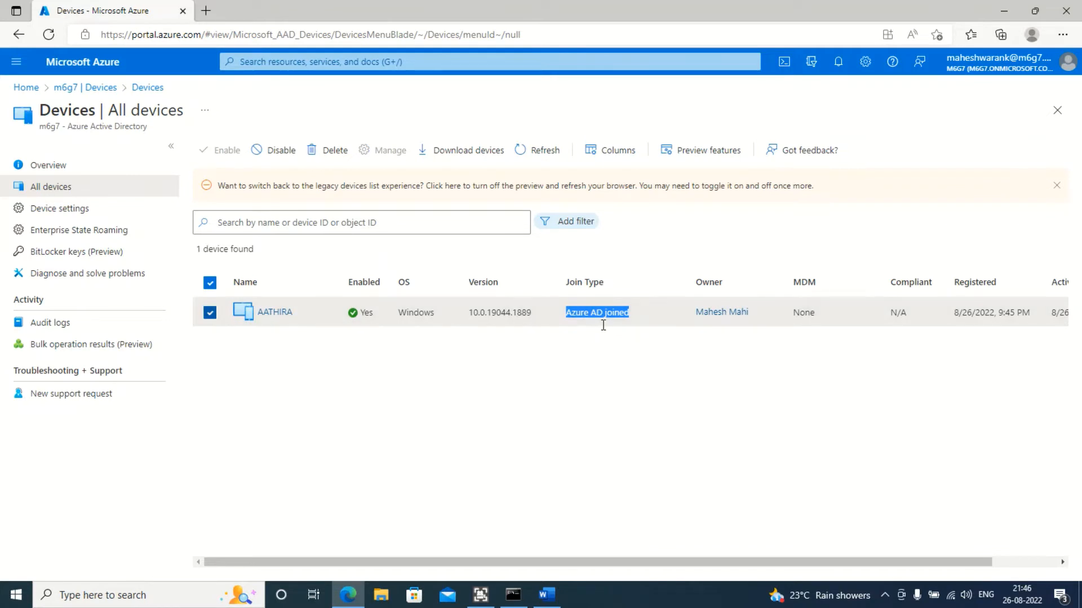
{"action": "left_click", "coordinate": [621, 358]}
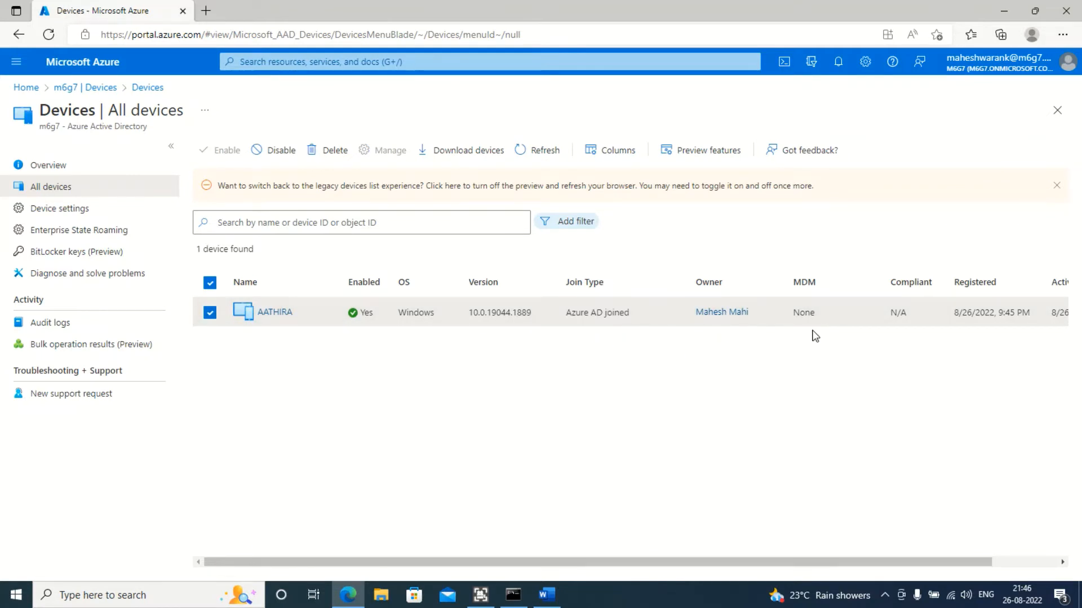
{"action": "triple_click", "coordinate": [1003, 314]}
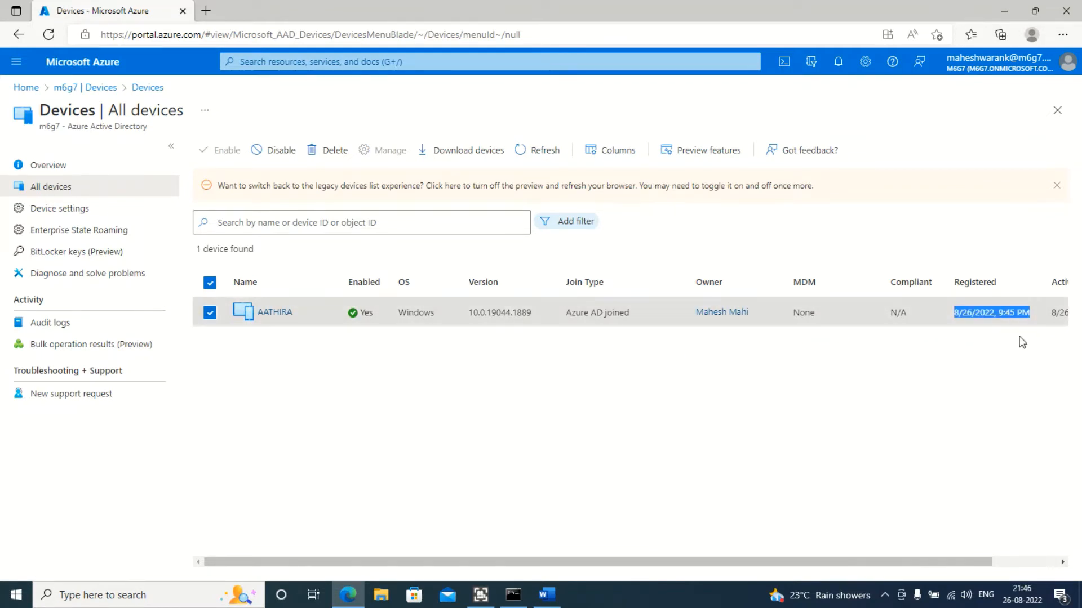
{"action": "left_click", "coordinate": [1037, 410]}
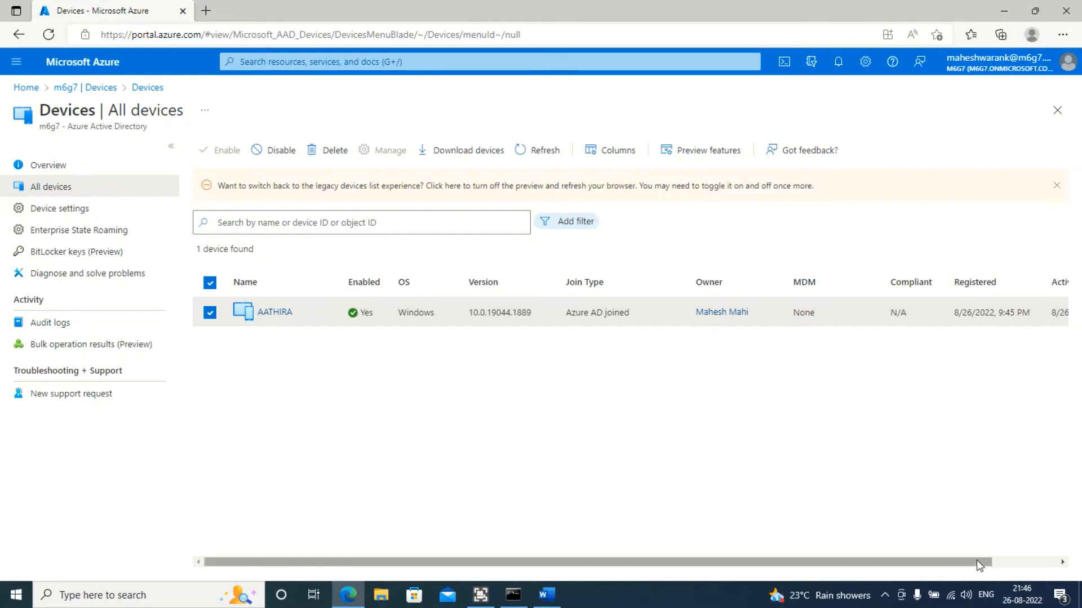
{"action": "mouse_move", "coordinate": [977, 563]}
{"action": "left_mouse_down"}
{"action": "mouse_move", "coordinate": [1042, 562]}
{"action": "mouse_move", "coordinate": [976, 563]}
{"action": "left_mouse_up"}
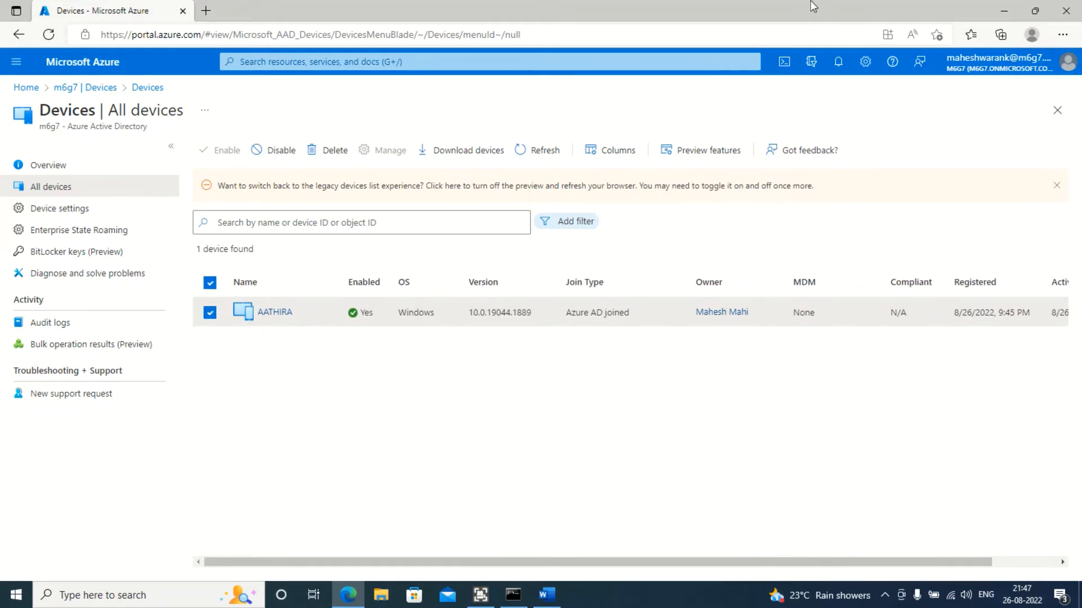
Deselect the device, narrow the Join Type, Owner and MDM columns, and reload All devices
{"action": "left_click", "coordinate": [210, 315]}
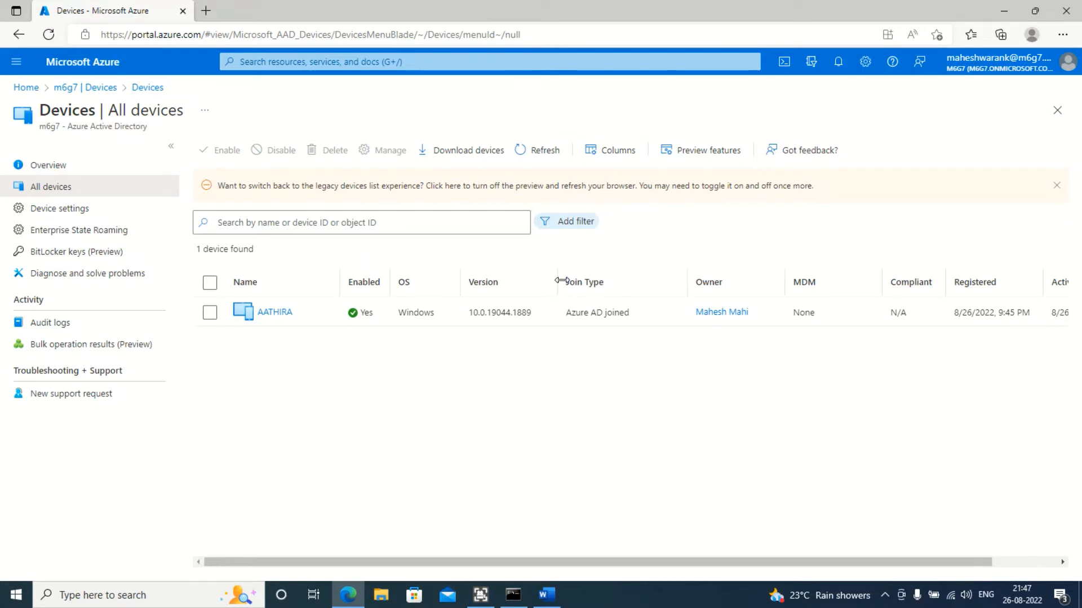
{"action": "left_click_drag", "start_coordinate": [558, 277], "coordinate": [553, 277]}
{"action": "left_click_drag", "start_coordinate": [535, 279], "coordinate": [546, 280]}
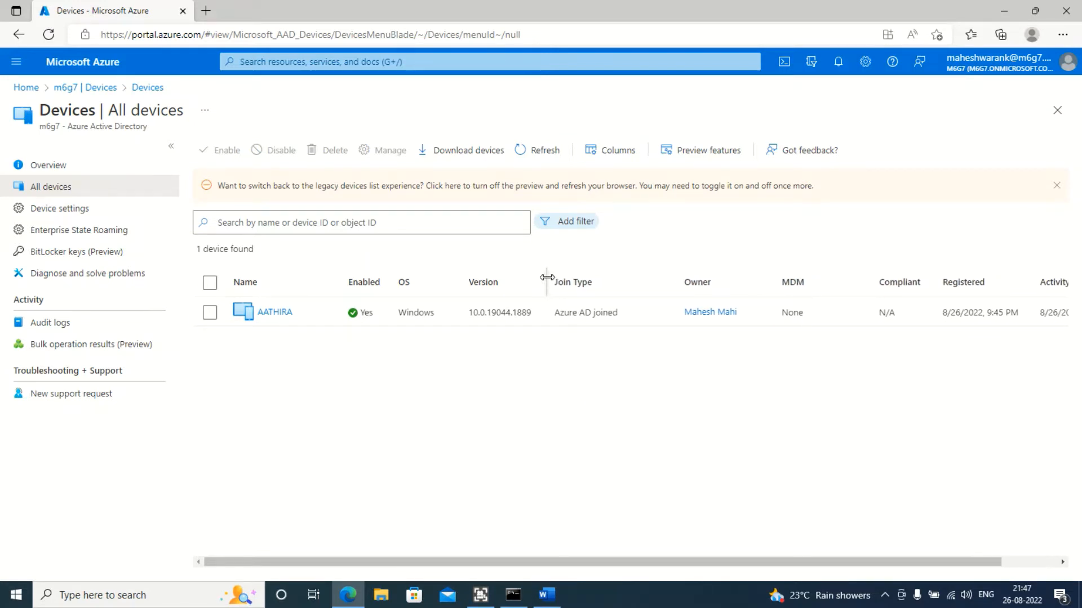
{"action": "left_click_drag", "start_coordinate": [676, 280], "coordinate": [649, 284]}
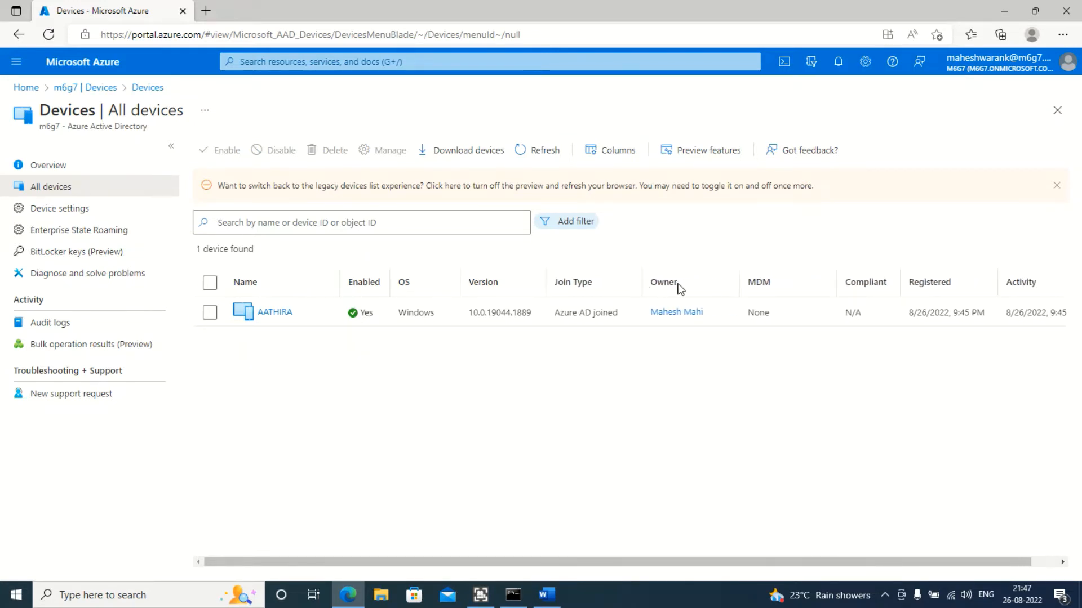
{"action": "mouse_move", "coordinate": [741, 274]}
{"action": "left_mouse_down"}
{"action": "mouse_move", "coordinate": [718, 277]}
{"action": "mouse_move", "coordinate": [731, 277]}
{"action": "left_mouse_up"}
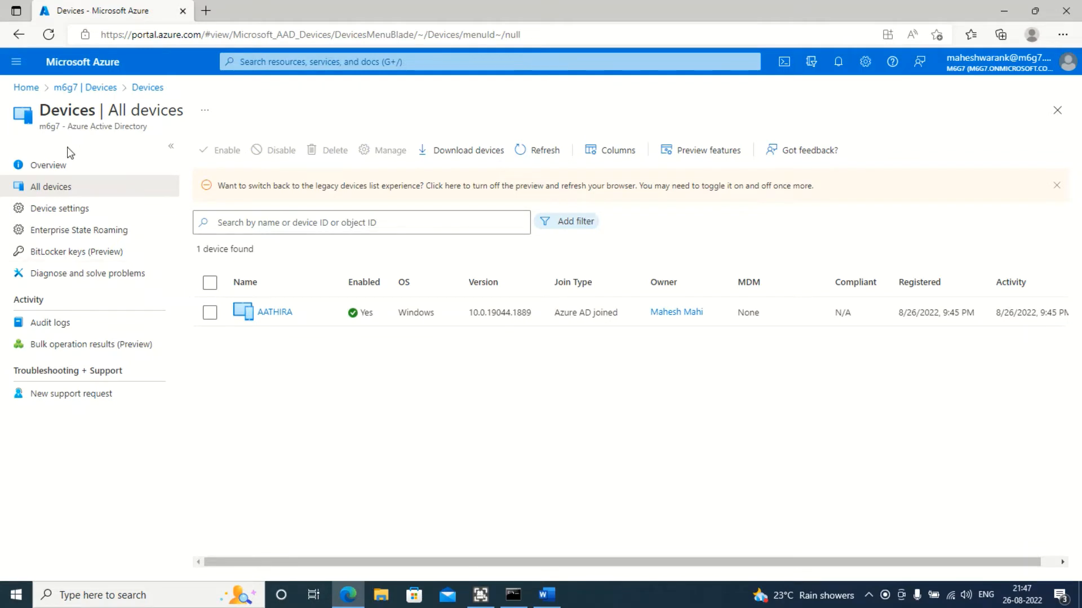
{"action": "left_click", "coordinate": [80, 187]}
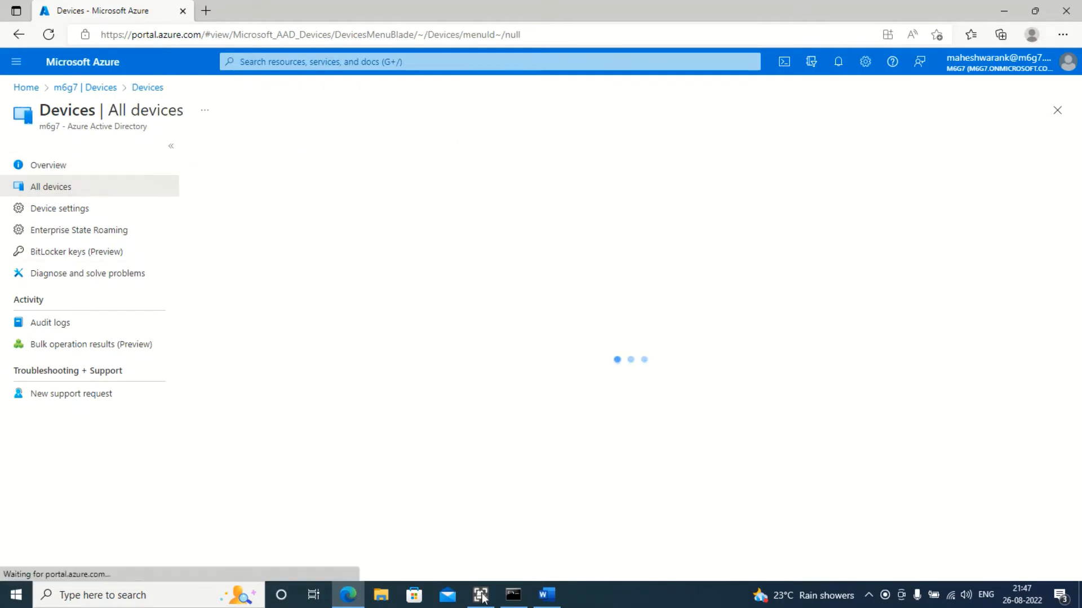
Switch to Command Prompt and examine the device registration status output
{"action": "left_click", "coordinate": [514, 595]}
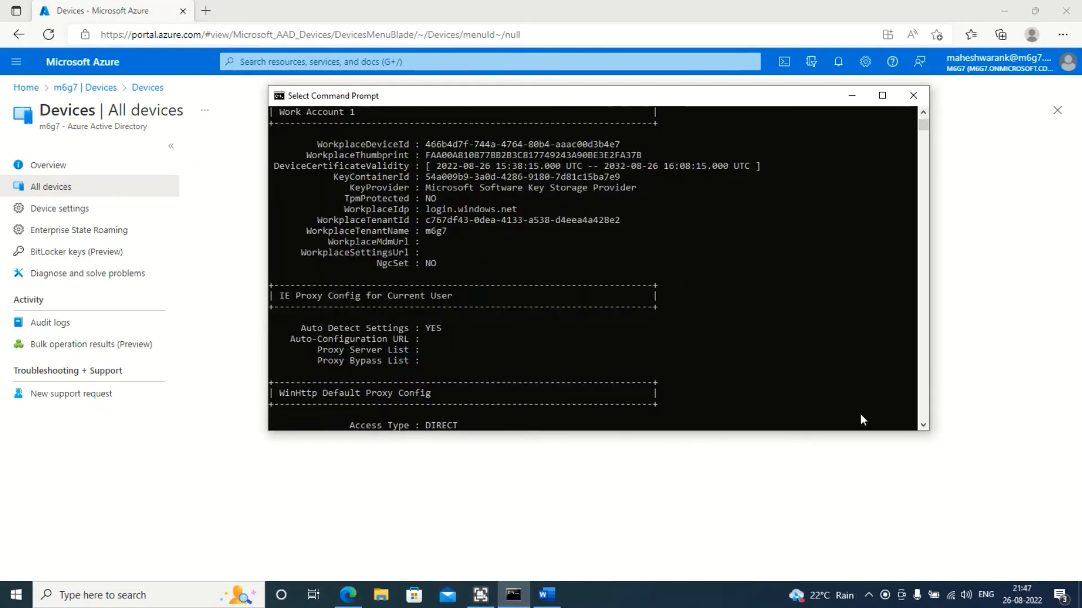
{"action": "scroll", "coordinate": [736, 351], "scroll_direction": "up", "scroll_amount": 5}
{"action": "scroll", "coordinate": [693, 360], "scroll_direction": "down", "scroll_amount": 1}
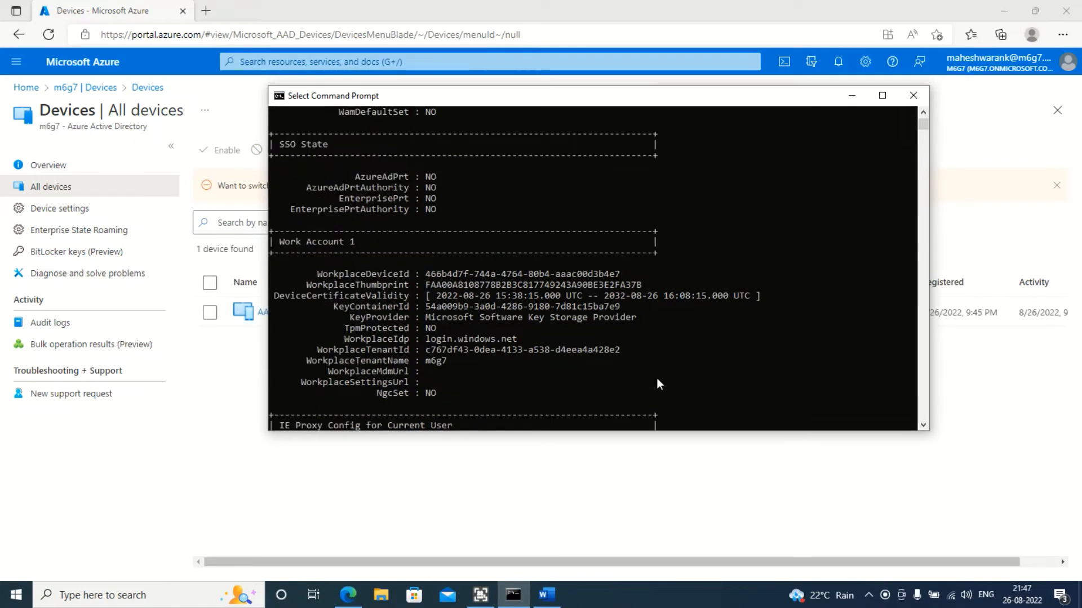
{"action": "scroll", "coordinate": [643, 355], "scroll_direction": "up", "scroll_amount": 3}
{"action": "scroll", "coordinate": [623, 344], "scroll_direction": "down", "scroll_amount": 6}
{"action": "scroll", "coordinate": [592, 383], "scroll_direction": "down", "scroll_amount": 10}
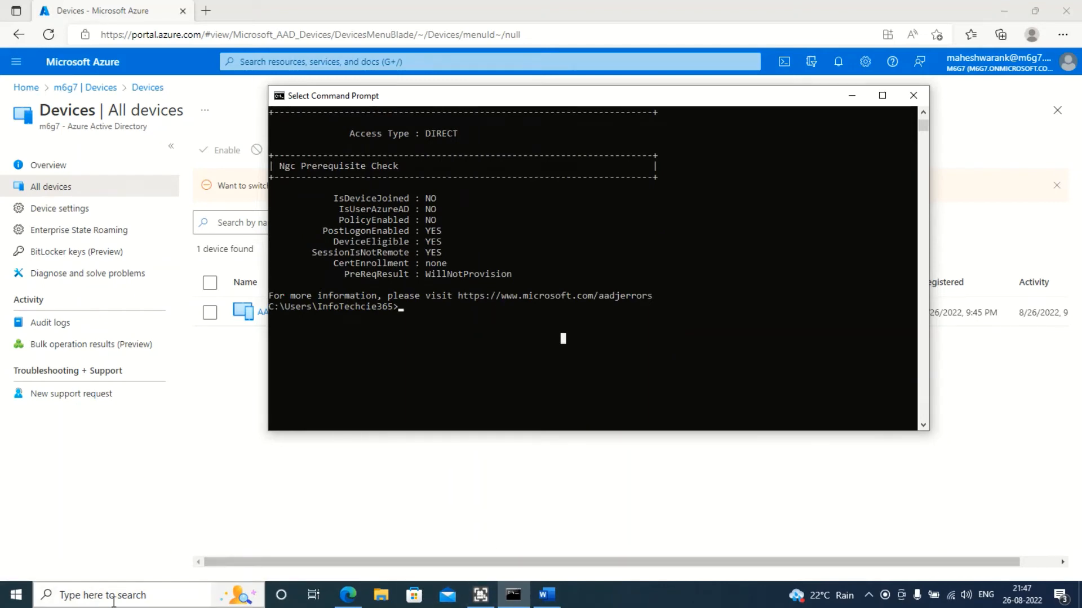
{"action": "scroll", "coordinate": [581, 368], "scroll_direction": "up", "scroll_amount": 5}
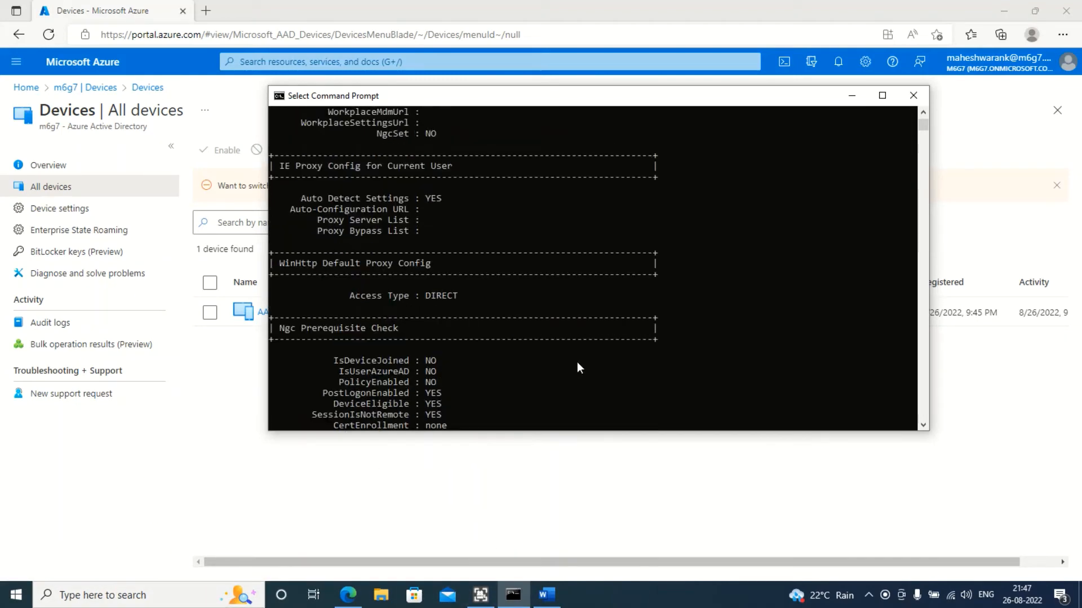
{"action": "scroll", "coordinate": [578, 367], "scroll_direction": "up", "scroll_amount": 1}
{"action": "scroll", "coordinate": [569, 372], "scroll_direction": "down", "scroll_amount": 5}
{"action": "scroll", "coordinate": [584, 361], "scroll_direction": "down", "scroll_amount": 7}
{"action": "scroll", "coordinate": [570, 363], "scroll_direction": "up", "scroll_amount": 4}
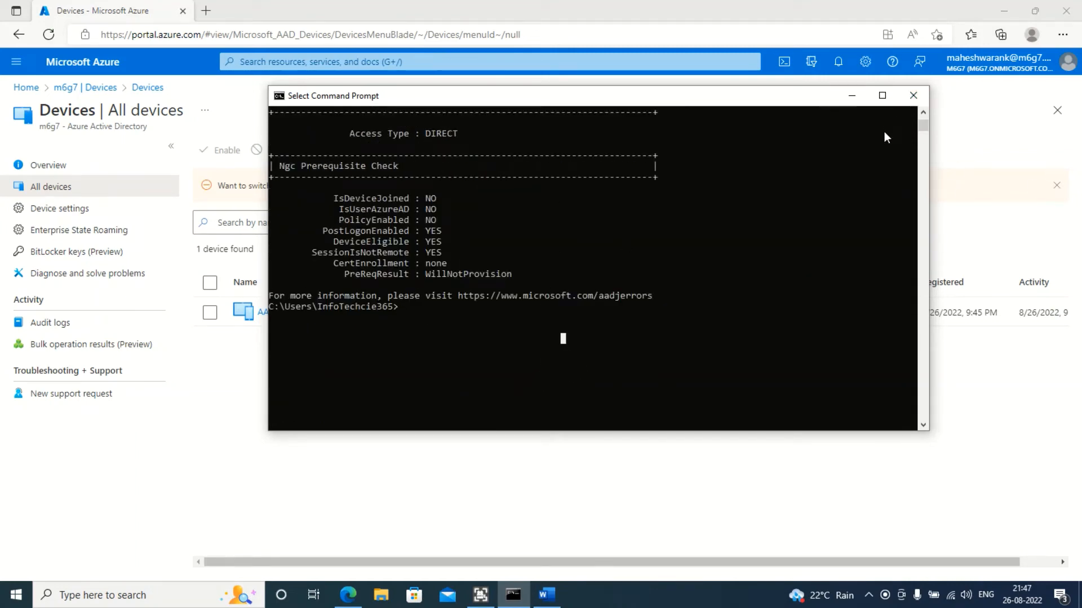
{"action": "scroll", "coordinate": [579, 362], "scroll_direction": "up", "scroll_amount": 15}
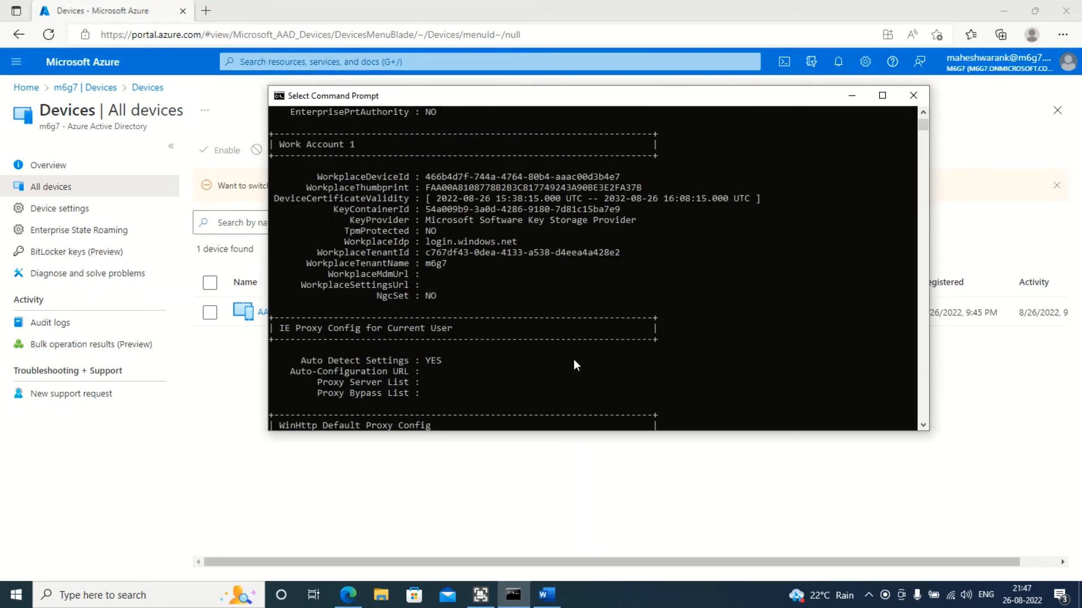
Close the old Command Prompt window and open a new Command Prompt from the taskbar search
{"action": "scroll", "coordinate": [696, 238], "scroll_direction": "up", "scroll_amount": 1}
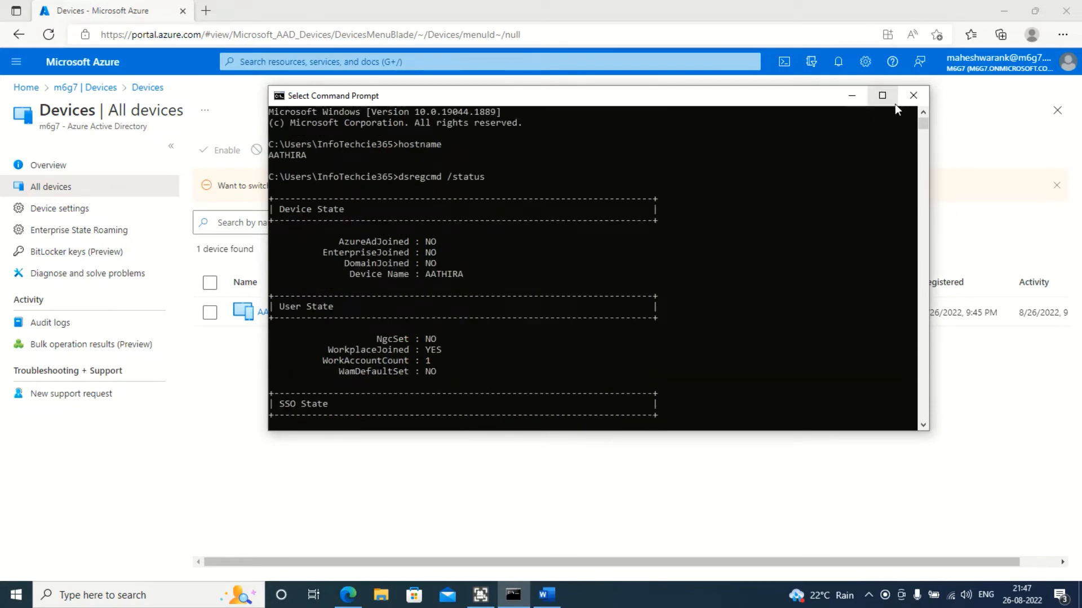
{"action": "left_click", "coordinate": [912, 96]}
{"action": "left_click", "coordinate": [169, 595]}
{"action": "type", "text": "c"}
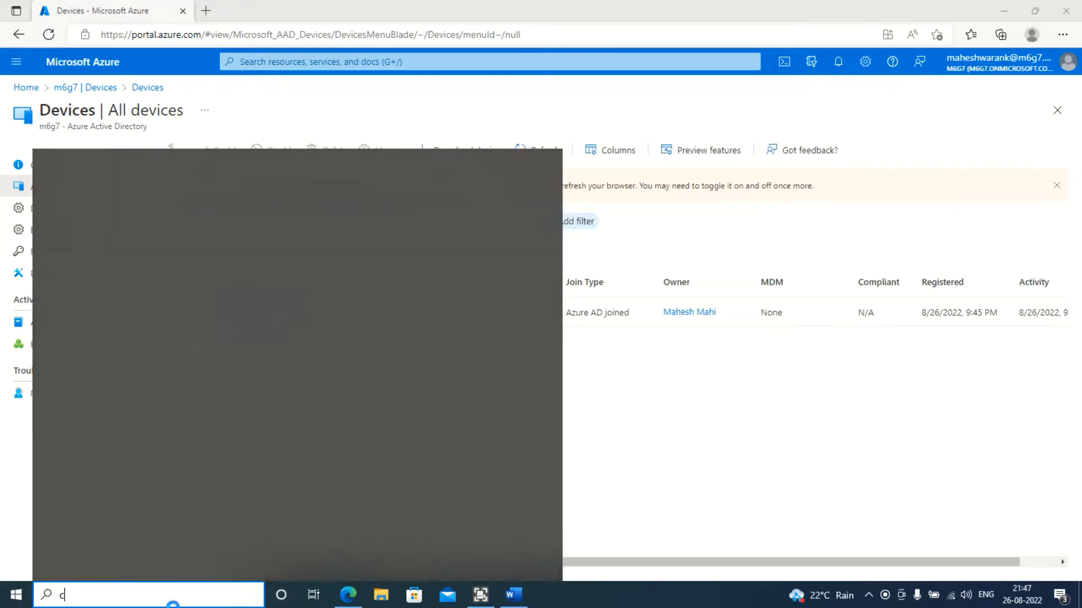
{"action": "type", "text": "md"}
{"action": "key", "text": "Return"}
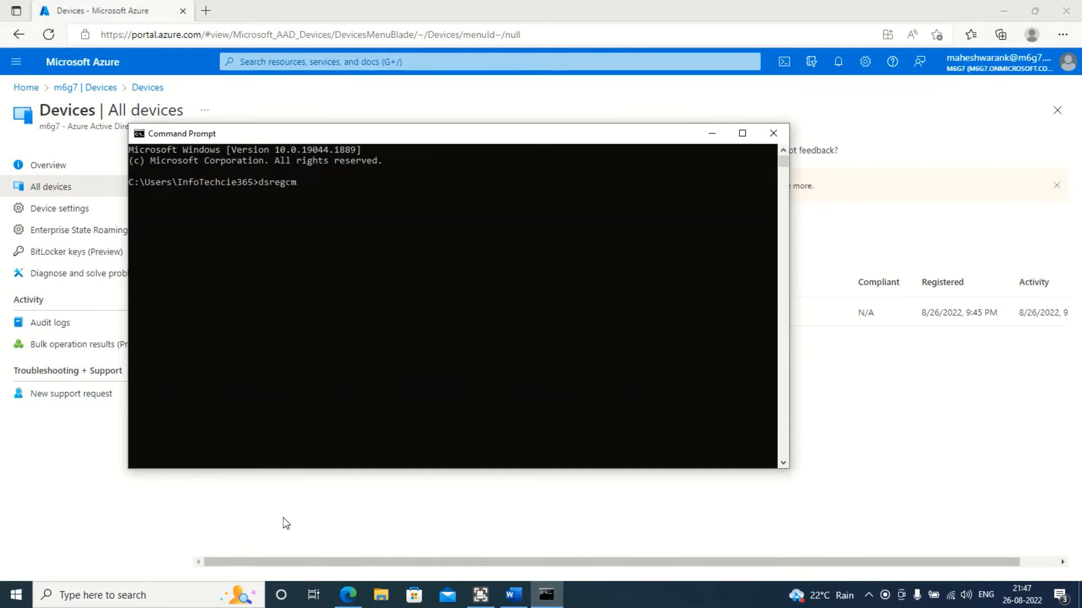
Run dsregcmd /status to report the device's registration state
{"action": "type", "text": "dsregcmd /stat"}
{"action": "type", "text": "us"}
{"action": "key", "text": "Return"}
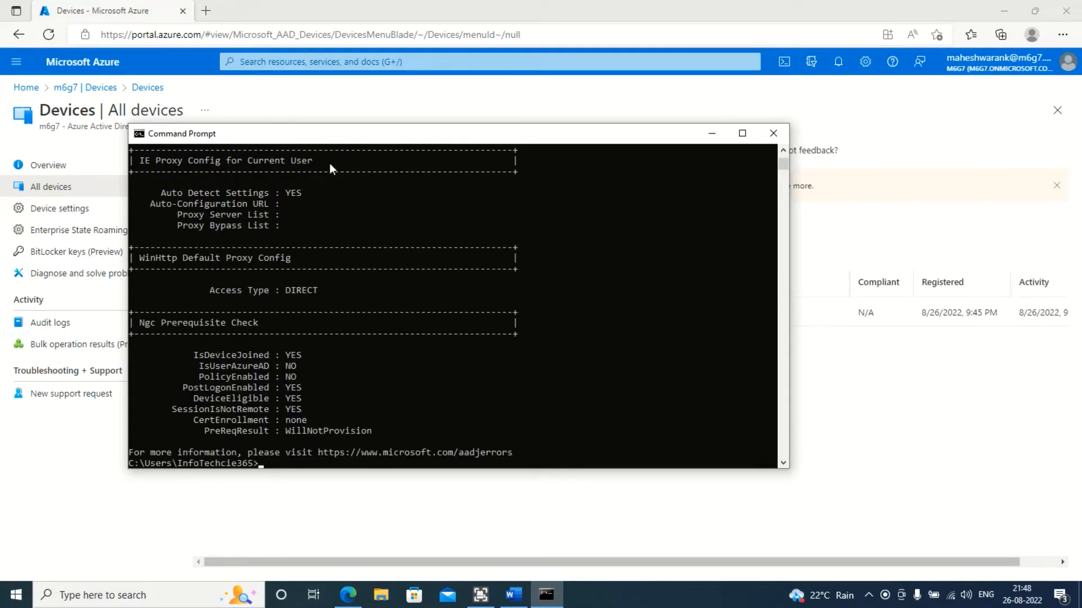
Examine the Device State, Device Details, Tenant Details, User State and SSO State sections of the dsregcmd output
{"action": "scroll", "coordinate": [324, 323], "scroll_direction": "up", "scroll_amount": 20}
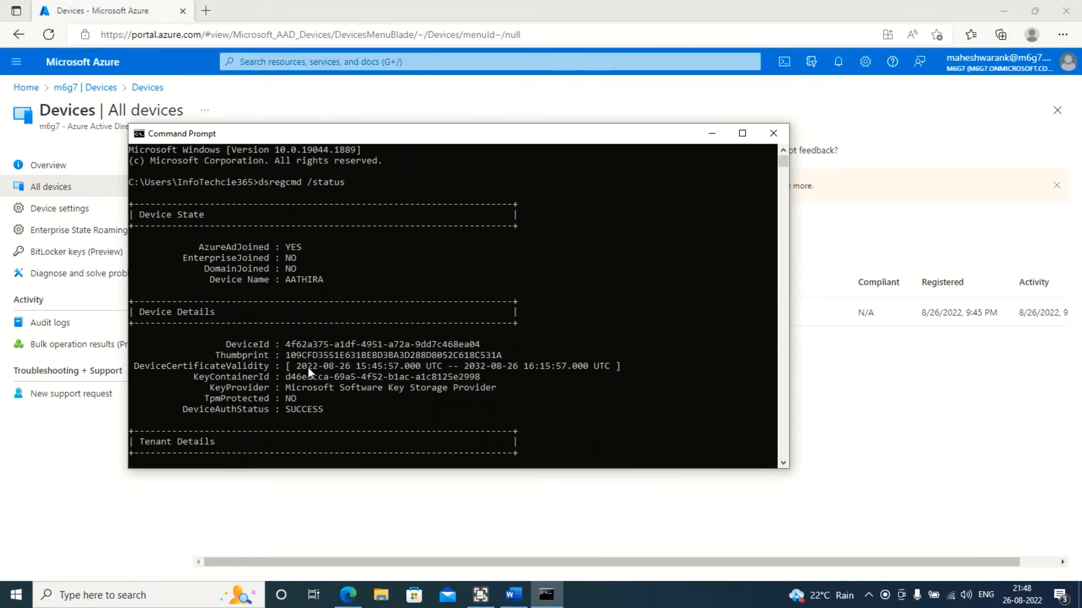
{"action": "left_click", "coordinate": [202, 246]}
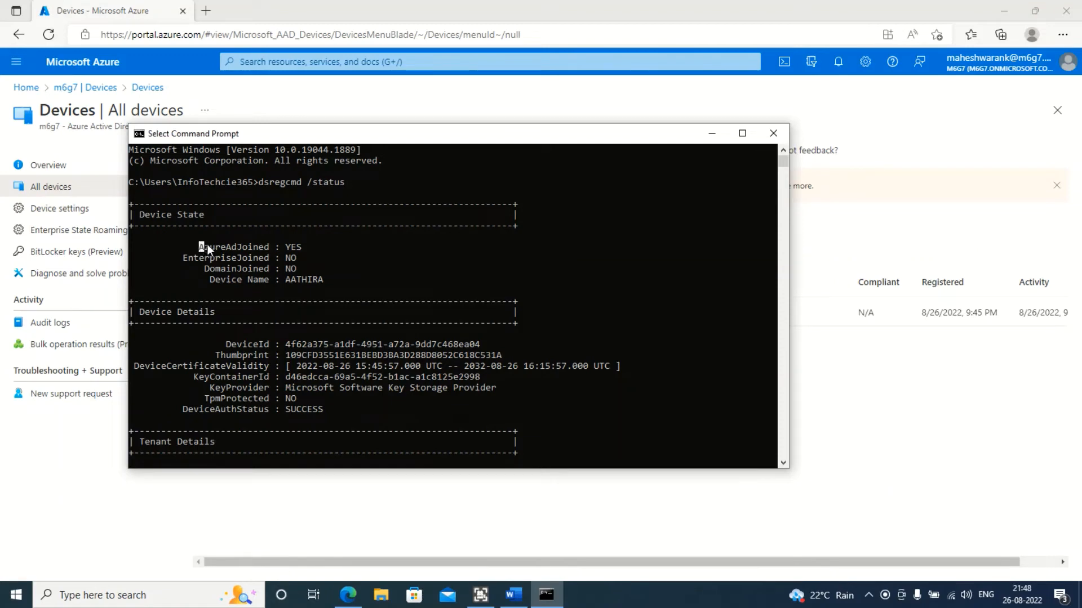
{"action": "double_click", "coordinate": [293, 246]}
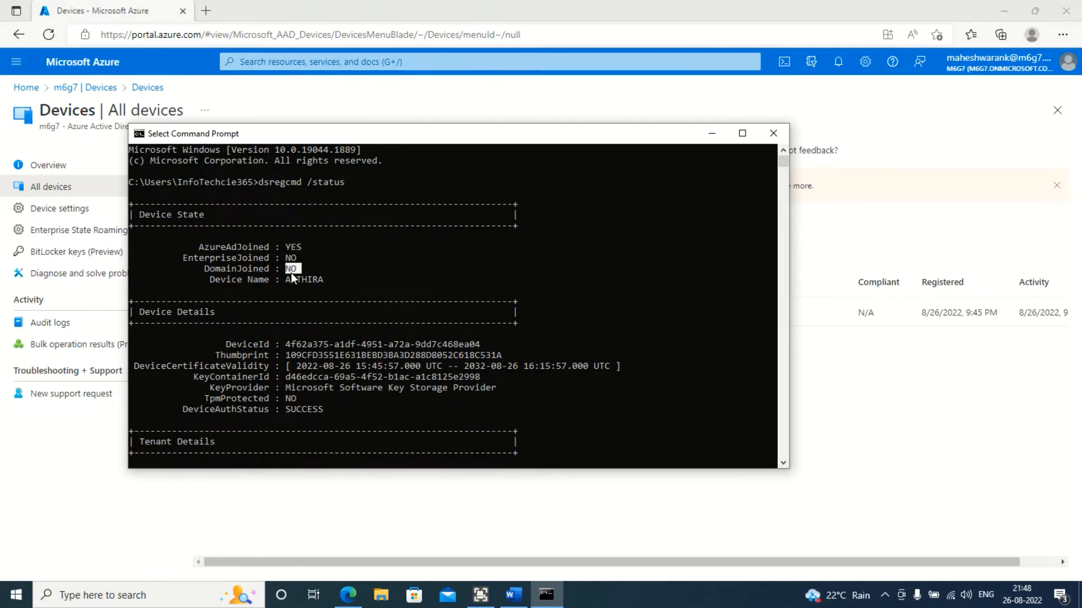
{"action": "scroll", "coordinate": [283, 287], "scroll_direction": "down", "scroll_amount": 3}
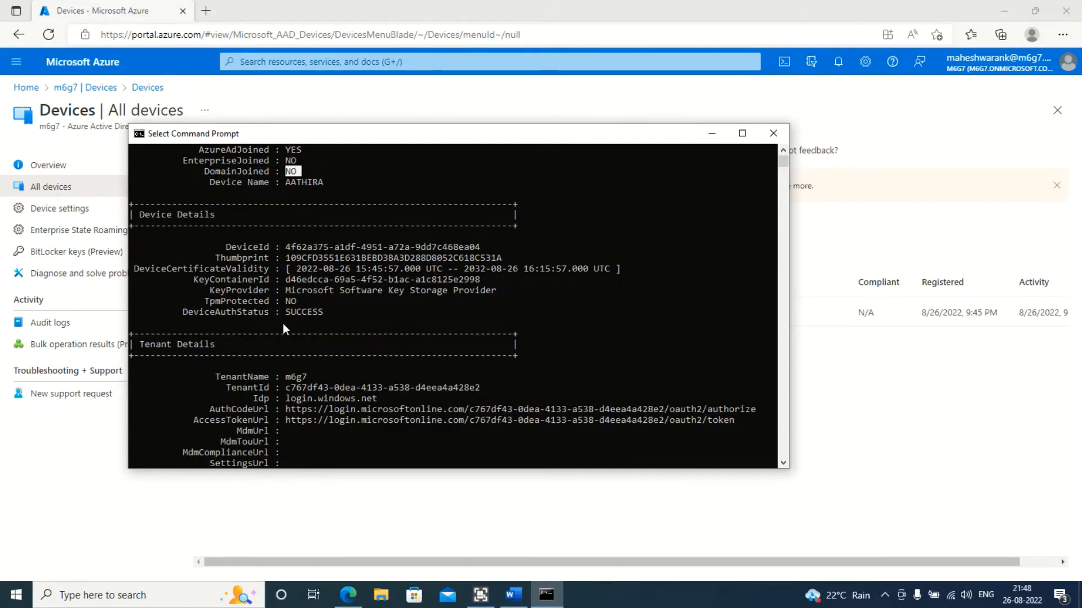
{"action": "scroll", "coordinate": [283, 324], "scroll_direction": "down", "scroll_amount": 1}
{"action": "scroll", "coordinate": [293, 259], "scroll_direction": "down", "scroll_amount": 1}
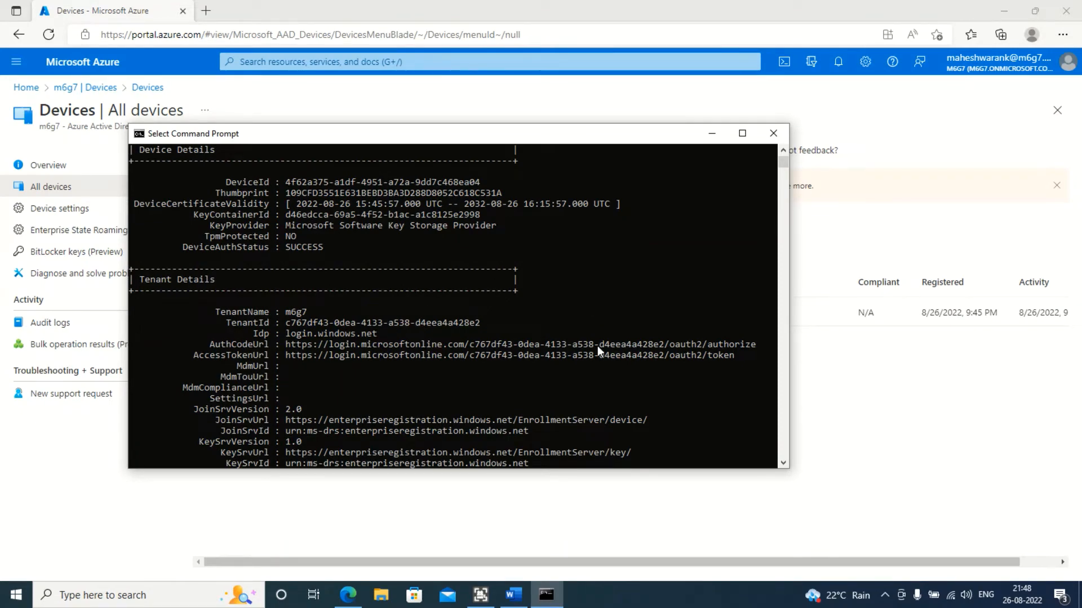
{"action": "scroll", "coordinate": [320, 332], "scroll_direction": "down", "scroll_amount": 8}
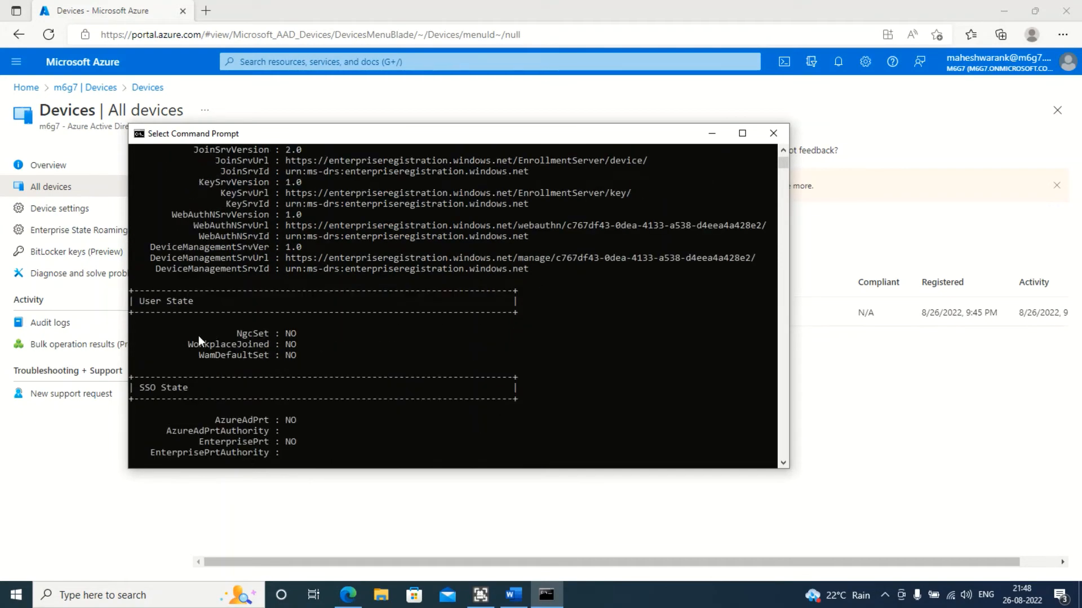
{"action": "left_click_drag", "start_coordinate": [188, 343], "coordinate": [289, 347]}
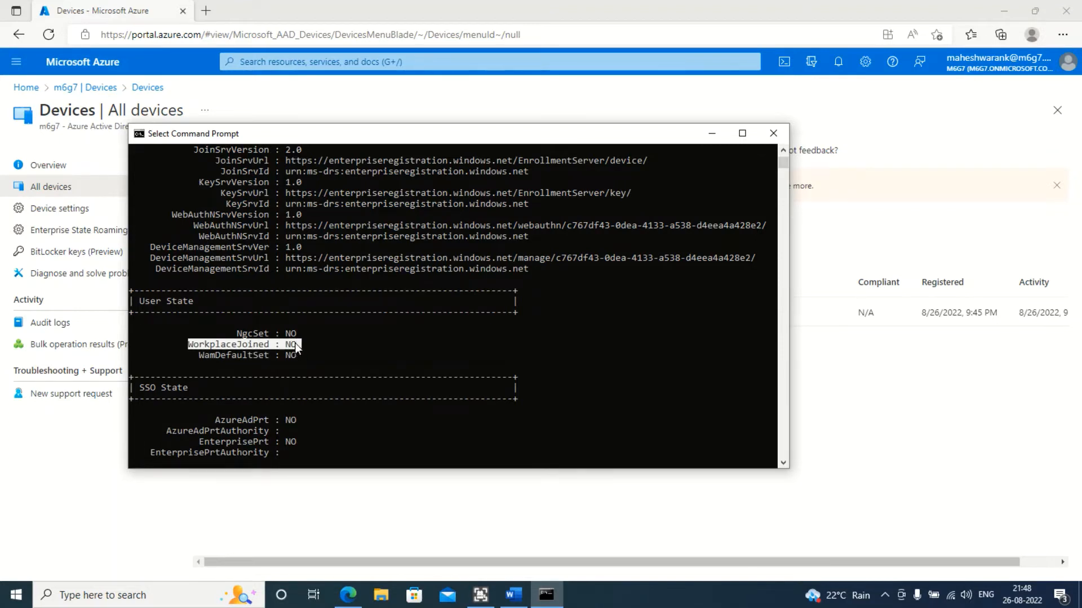
{"action": "left_click", "coordinate": [293, 344]}
{"action": "left_click_drag", "start_coordinate": [216, 345], "coordinate": [293, 347]}
{"action": "double_click", "coordinate": [213, 347]}
{"action": "left_click", "coordinate": [193, 346]}
{"action": "scroll", "coordinate": [262, 403], "scroll_direction": "down", "scroll_amount": 4}
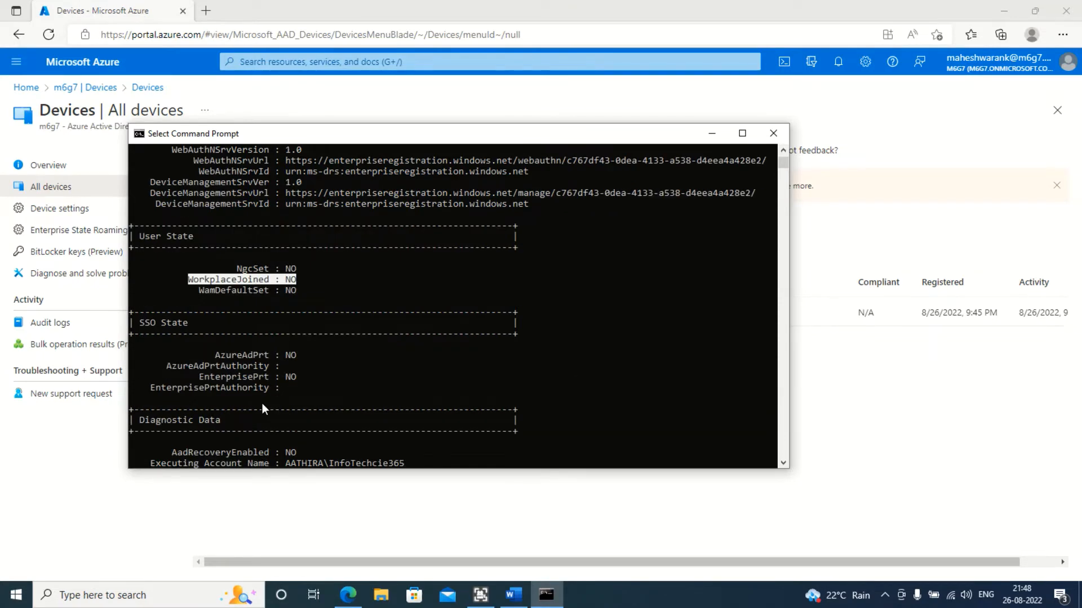
{"action": "left_click_drag", "start_coordinate": [215, 290], "coordinate": [291, 292]}
{"action": "scroll", "coordinate": [325, 369], "scroll_direction": "down", "scroll_amount": 3}
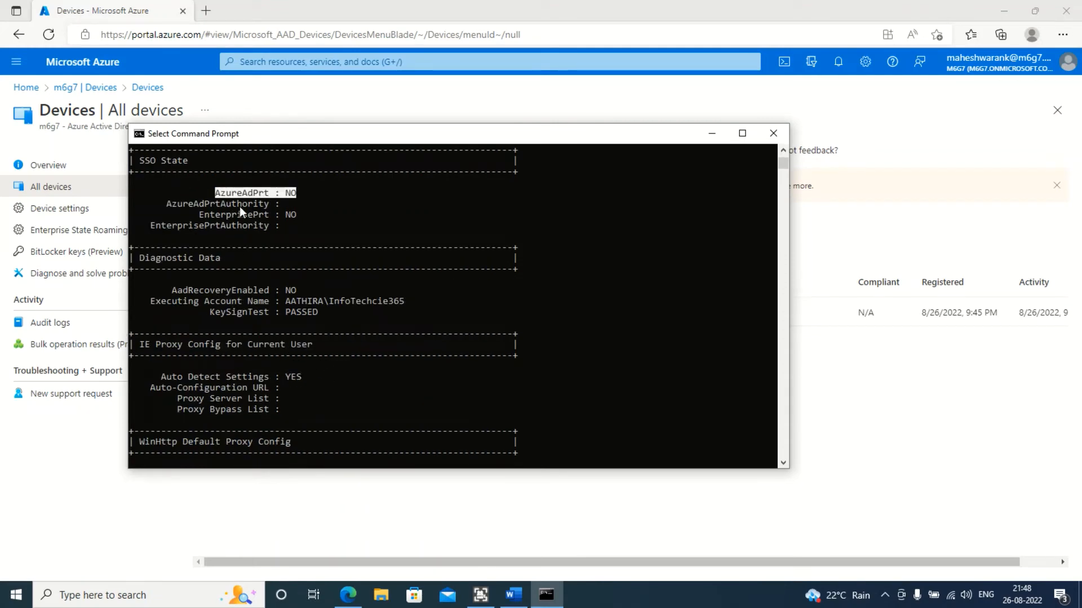
{"action": "double_click", "coordinate": [267, 192]}
{"action": "double_click", "coordinate": [290, 193]}
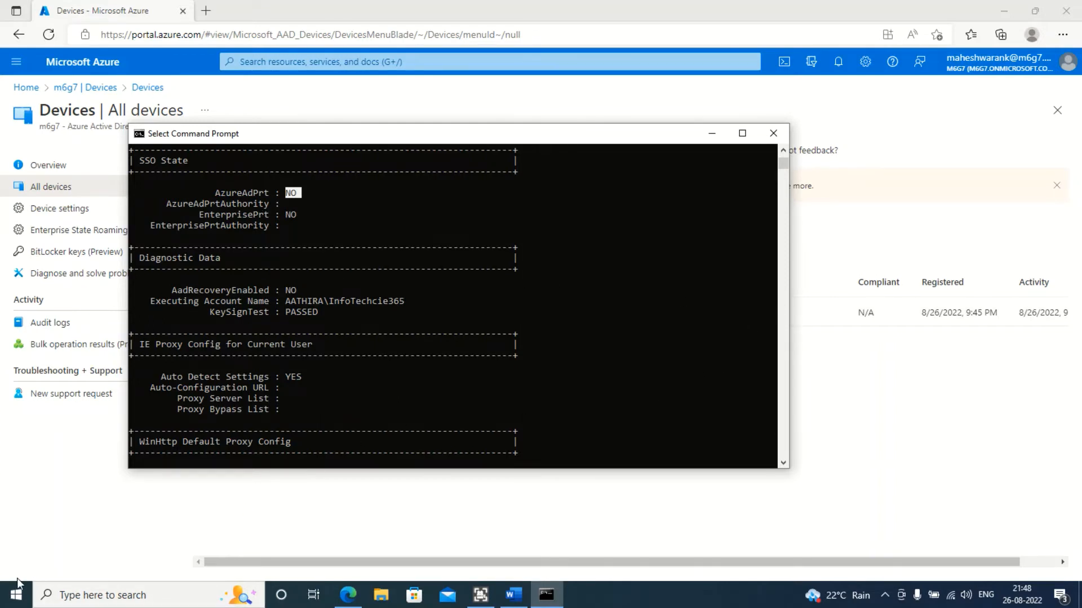
Open the Start menu to inspect the signed-in account, then return to Command Prompt
{"action": "left_click", "coordinate": [16, 599]}
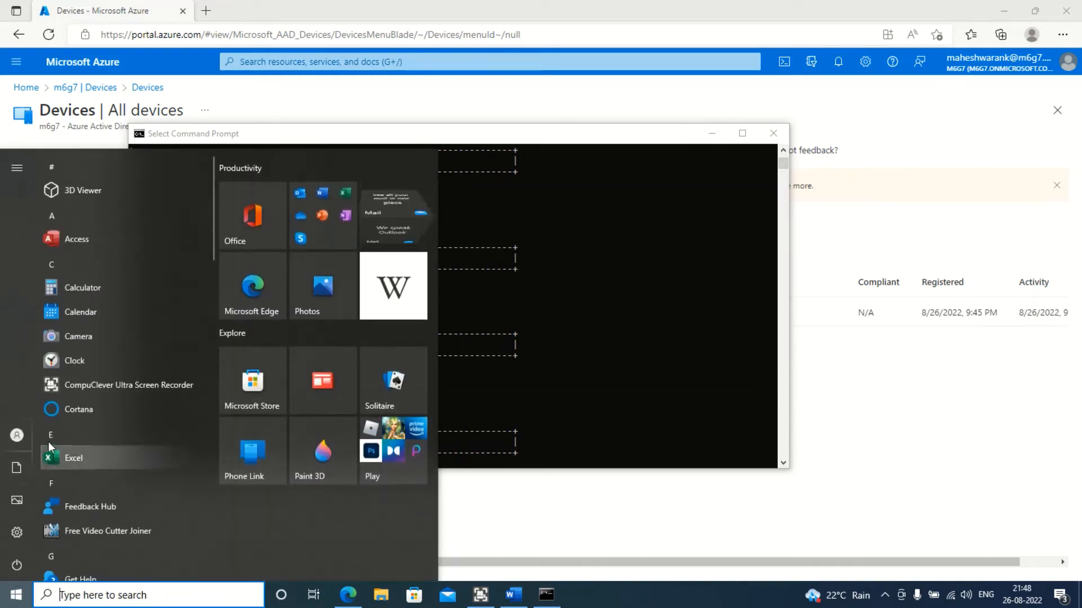
{"action": "mouse_move", "coordinate": [13, 436]}
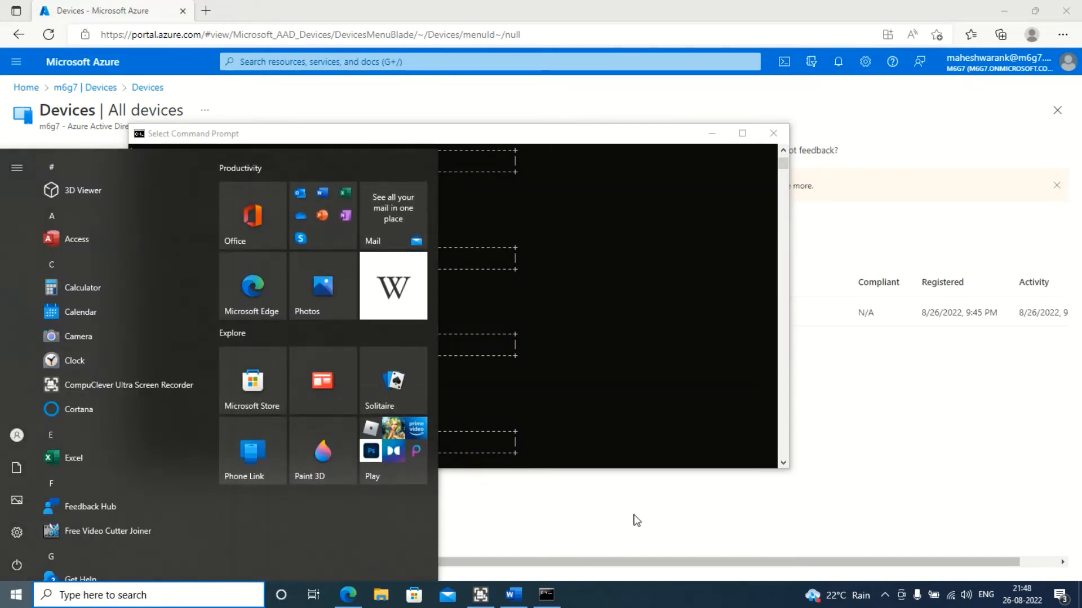
{"action": "left_click", "coordinate": [635, 519]}
{"action": "left_click", "coordinate": [3, 599]}
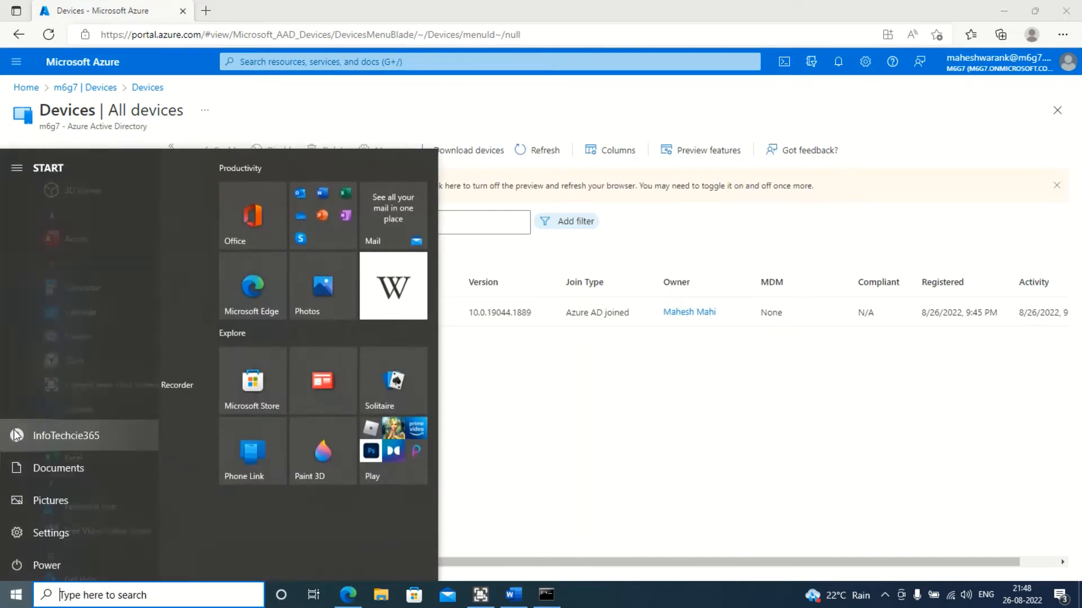
{"action": "left_click", "coordinate": [656, 445]}
{"action": "key", "text": "alt+Tab"}
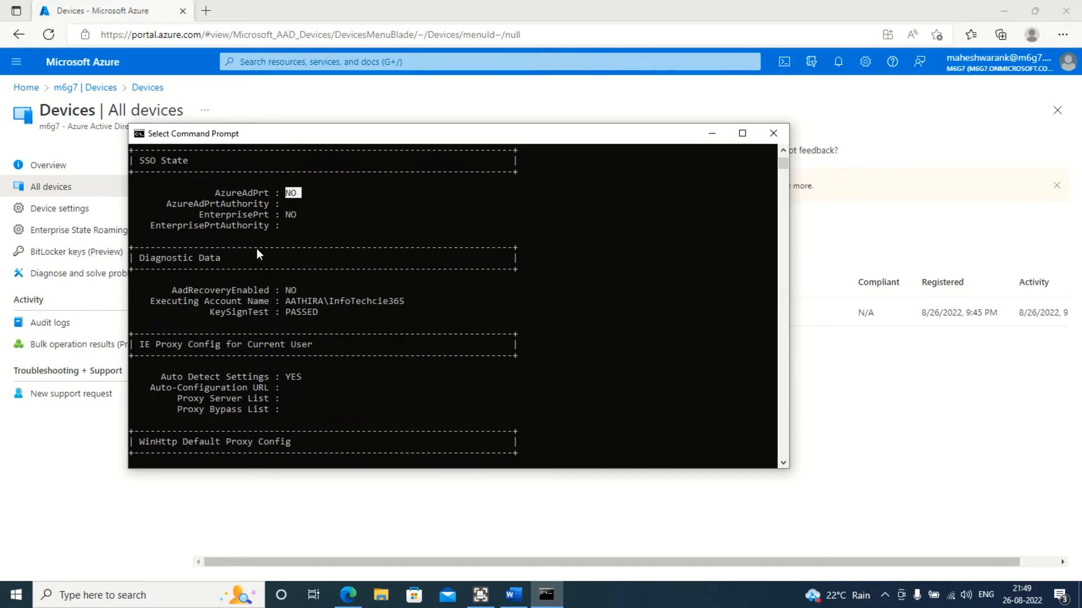
Examine the IsDeviceJoined and IsUserAzureAD values in the Ngc Prerequisite Check section
{"action": "scroll", "coordinate": [268, 273], "scroll_direction": "down", "scroll_amount": 8}
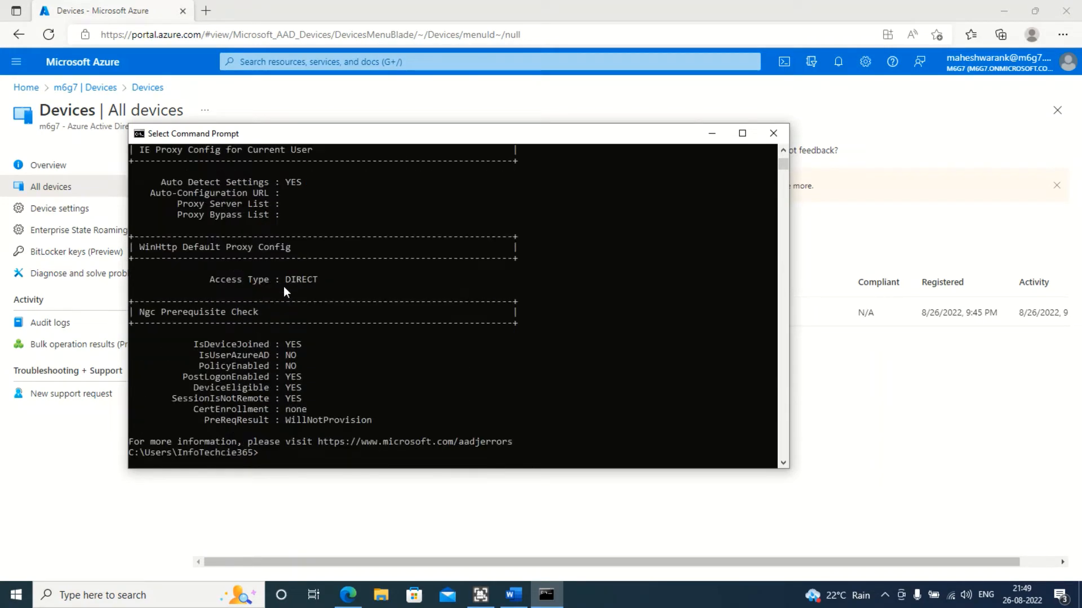
{"action": "scroll", "coordinate": [283, 286], "scroll_direction": "down", "scroll_amount": 2}
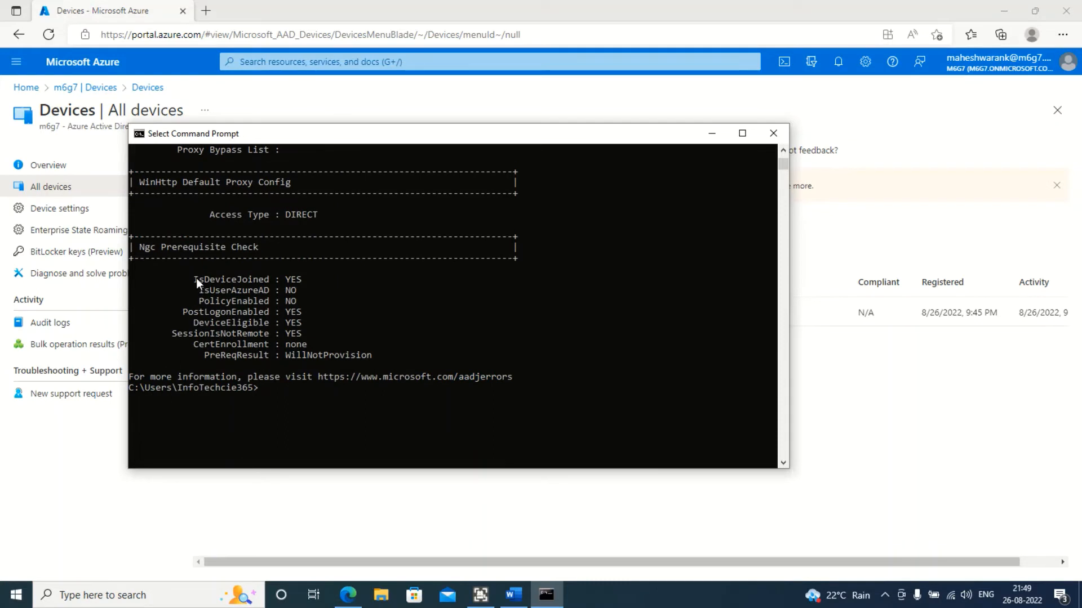
{"action": "left_click_drag", "start_coordinate": [196, 278], "coordinate": [289, 280]}
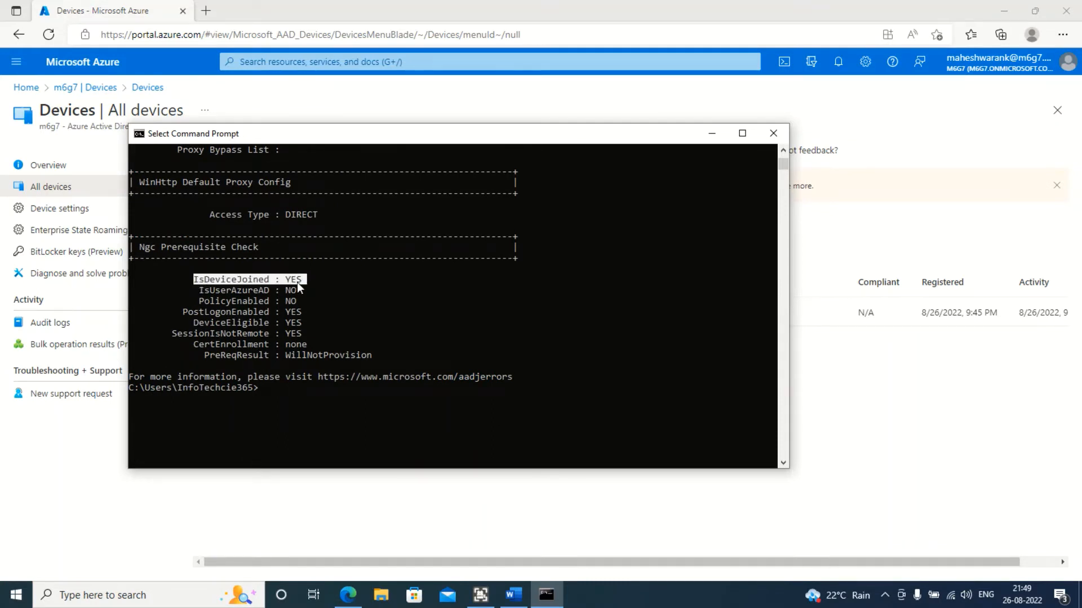
{"action": "left_click", "coordinate": [295, 282]}
{"action": "double_click", "coordinate": [294, 281]}
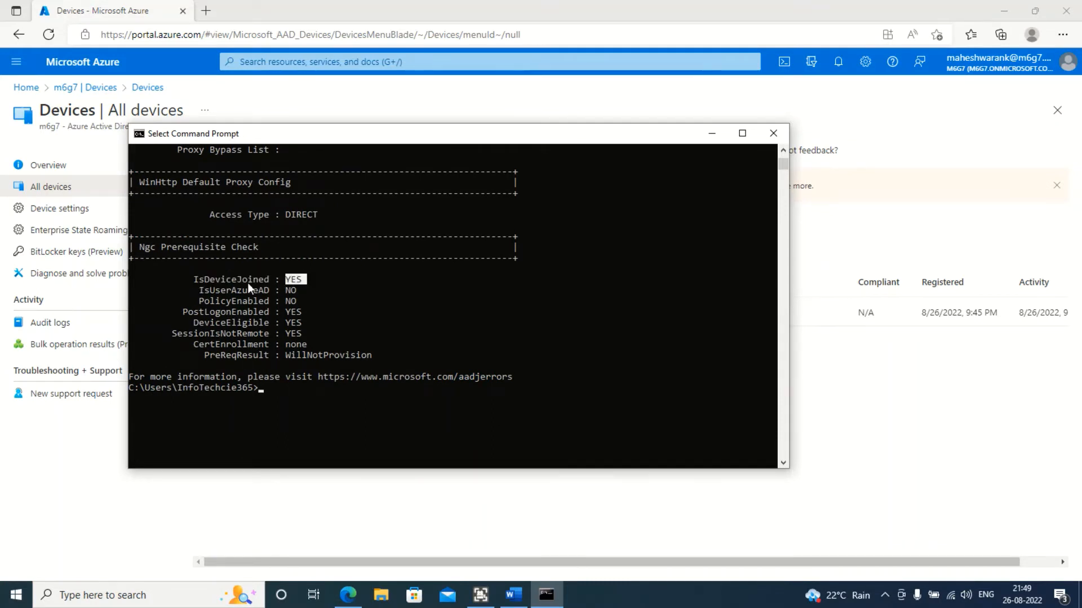
{"action": "left_click", "coordinate": [224, 289]}
{"action": "double_click", "coordinate": [218, 291]}
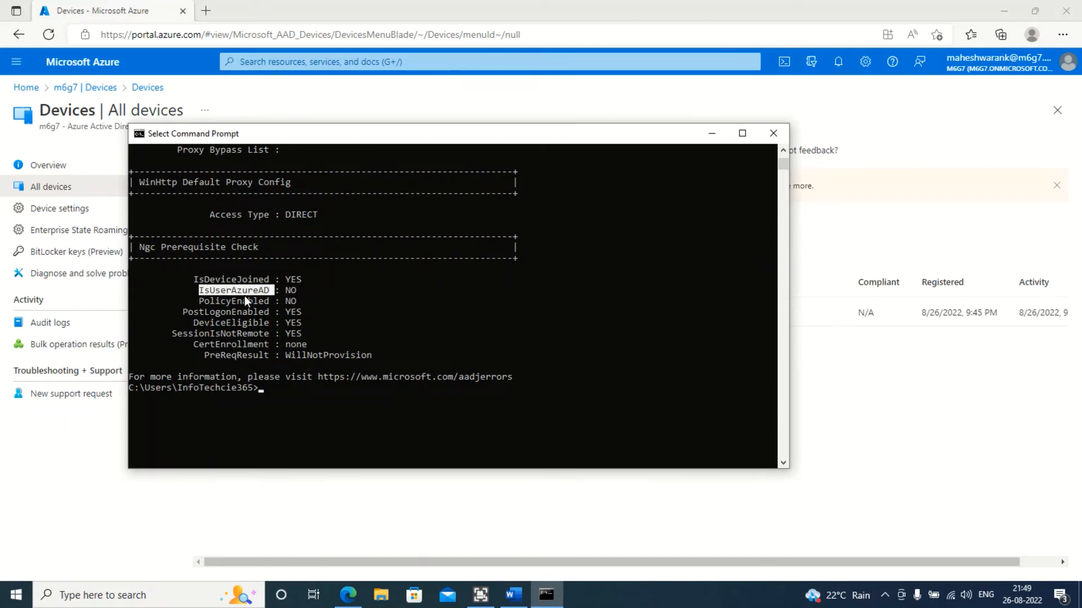
{"action": "left_click", "coordinate": [265, 293]}
Open the Start menu's account options for the signed-in user, then dismiss them
{"action": "left_click", "coordinate": [16, 595]}
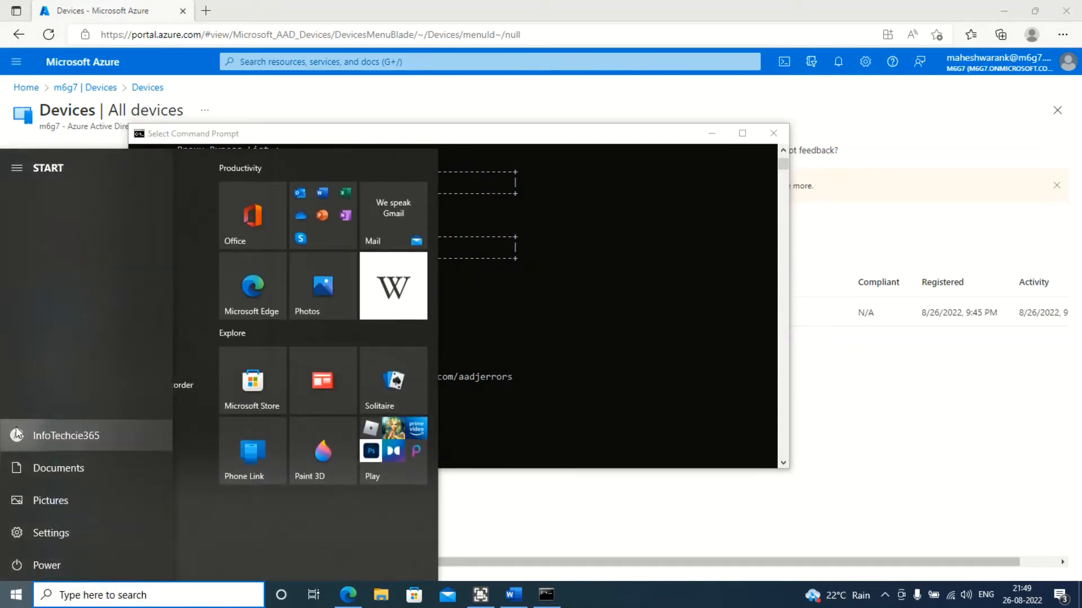
{"action": "left_click", "coordinate": [22, 435]}
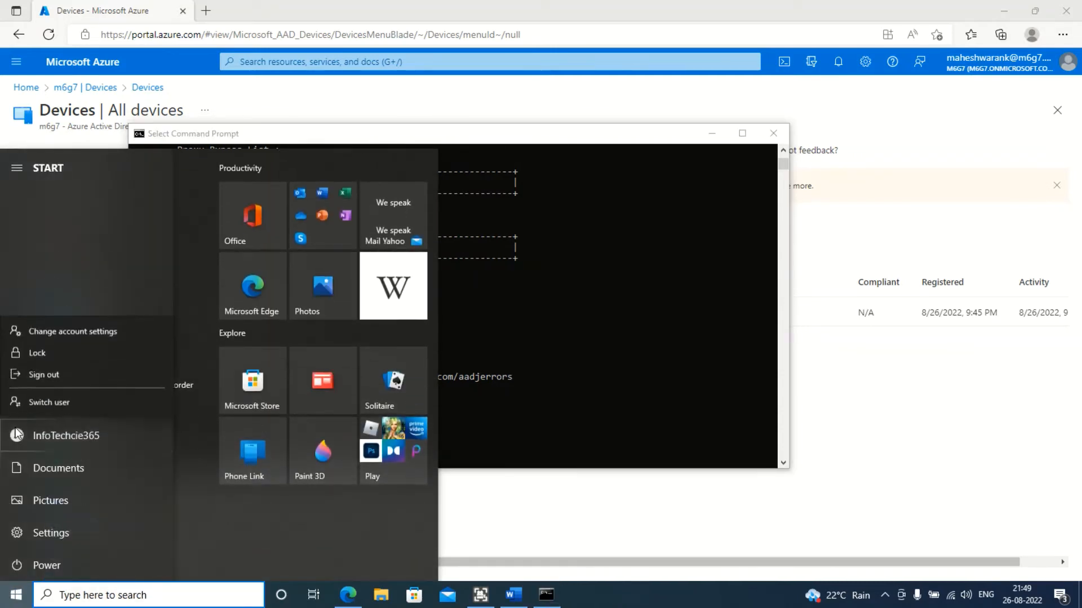
{"action": "left_click", "coordinate": [76, 432]}
{"action": "left_click", "coordinate": [635, 394]}
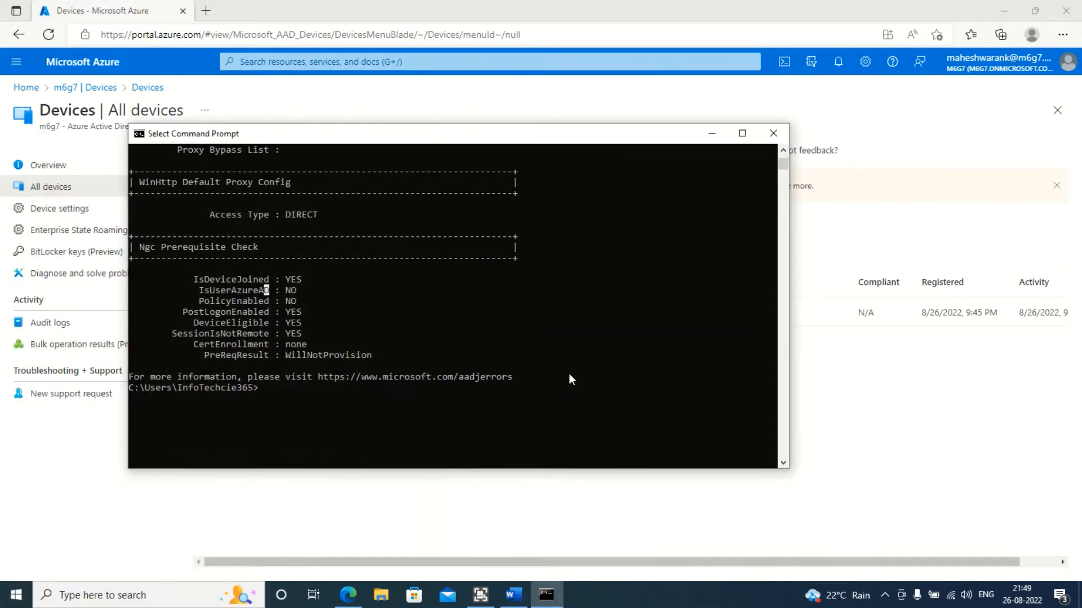
Review the dsregcmd output again from the top and minimize Command Prompt
{"action": "double_click", "coordinate": [294, 293]}
{"action": "scroll", "coordinate": [424, 402], "scroll_direction": "up", "scroll_amount": 20}
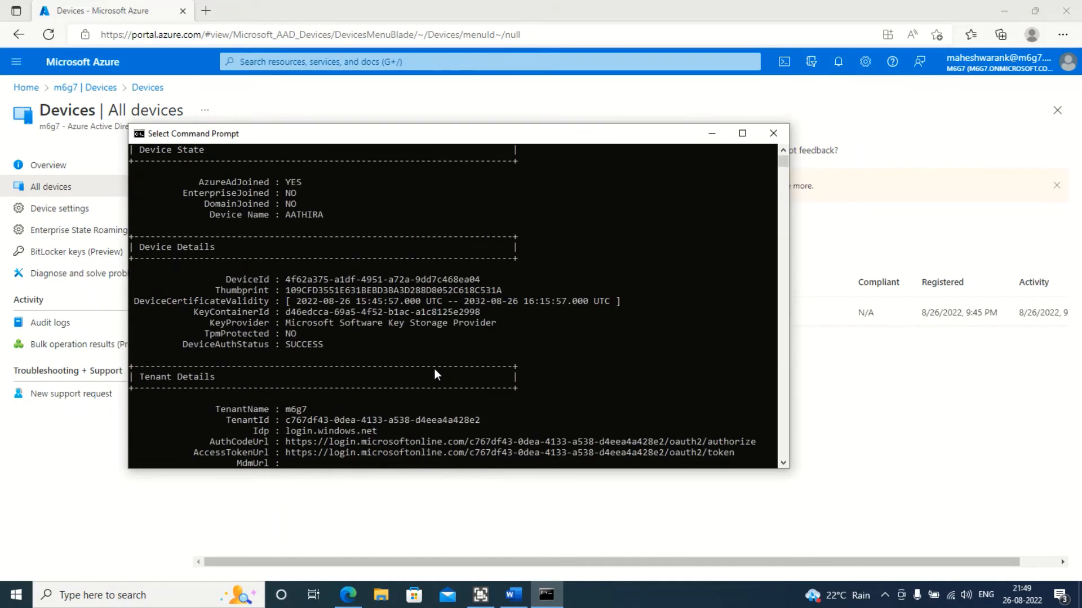
{"action": "scroll", "coordinate": [434, 374], "scroll_direction": "up", "scroll_amount": 2}
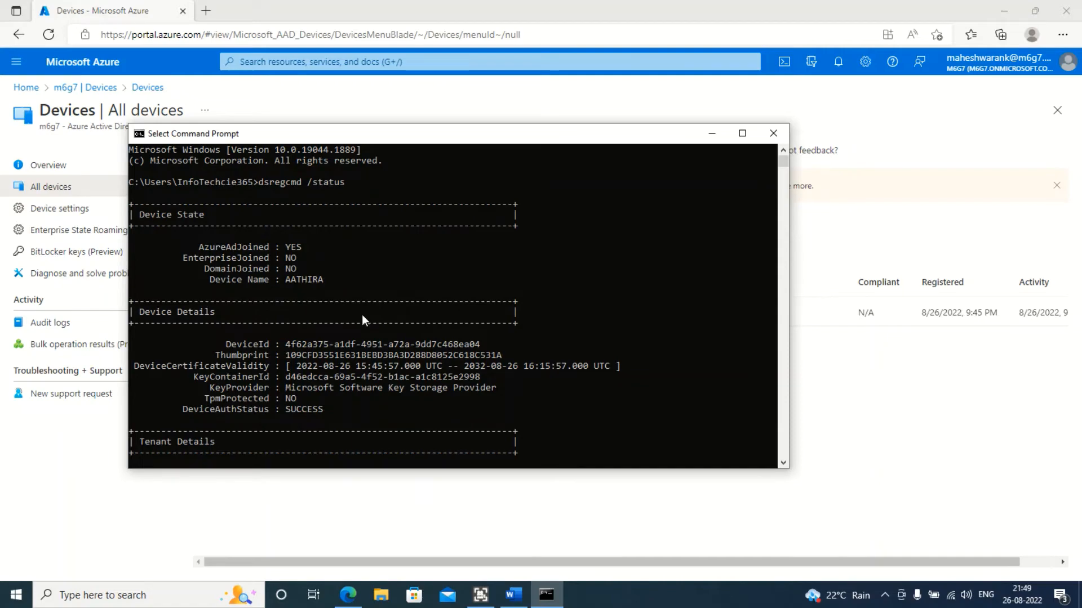
{"action": "scroll", "coordinate": [362, 327], "scroll_direction": "down", "scroll_amount": 20}
{"action": "scroll", "coordinate": [360, 347], "scroll_direction": "down", "scroll_amount": 11}
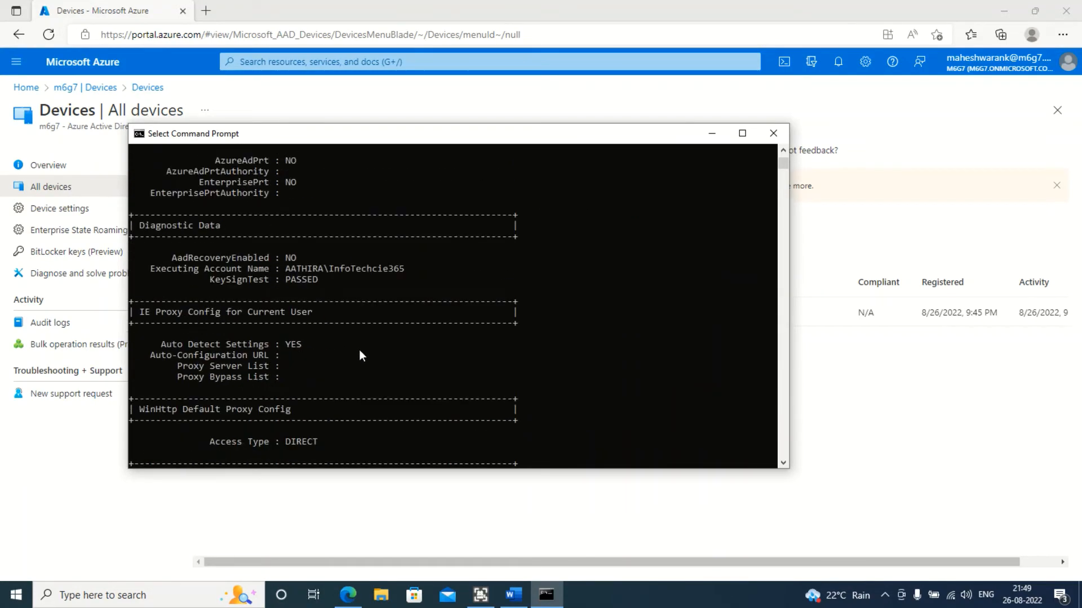
{"action": "scroll", "coordinate": [290, 408], "scroll_direction": "up", "scroll_amount": 11}
{"action": "scroll", "coordinate": [299, 398], "scroll_direction": "up", "scroll_amount": 10}
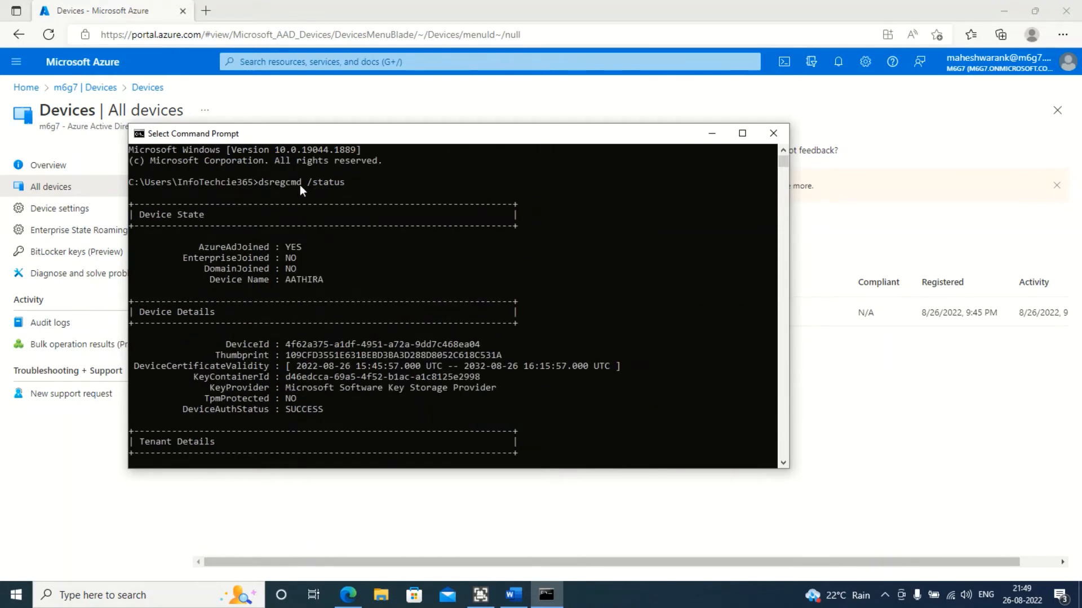
{"action": "left_click", "coordinate": [713, 137]}
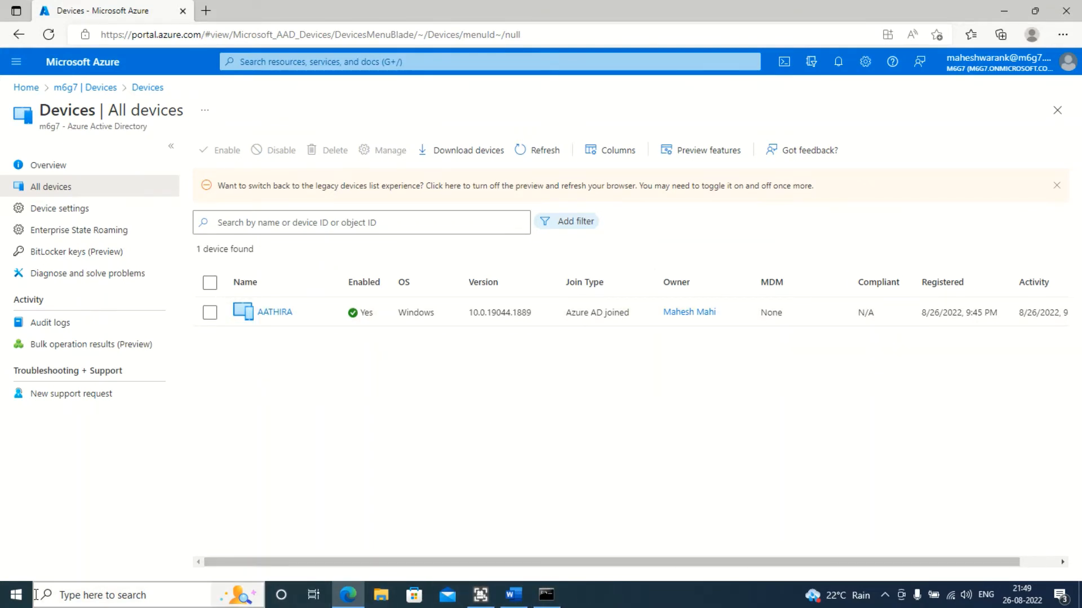
Open account settings and inspect the Access work or school connection to m6g7's Azure AD
{"action": "left_click", "coordinate": [86, 604]}
{"action": "type", "text": "account"}
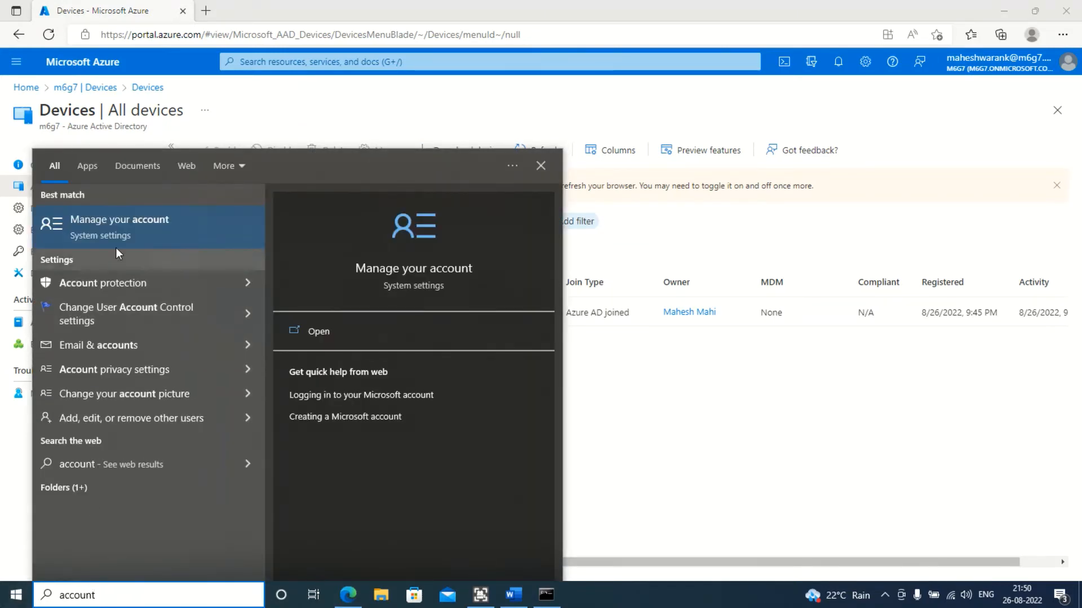
{"action": "left_click", "coordinate": [129, 232]}
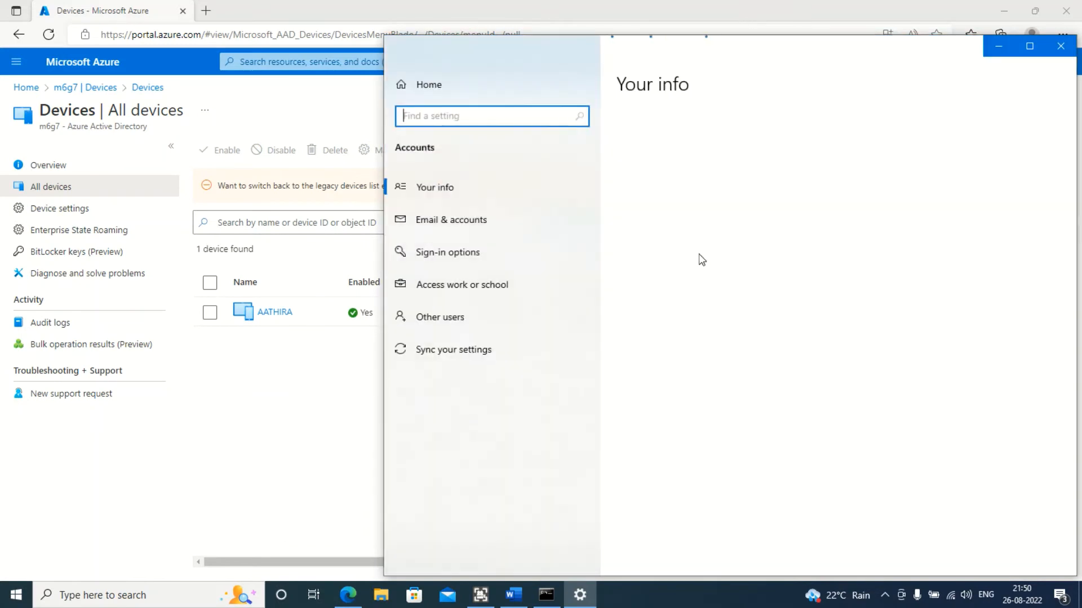
{"action": "left_click", "coordinate": [496, 287]}
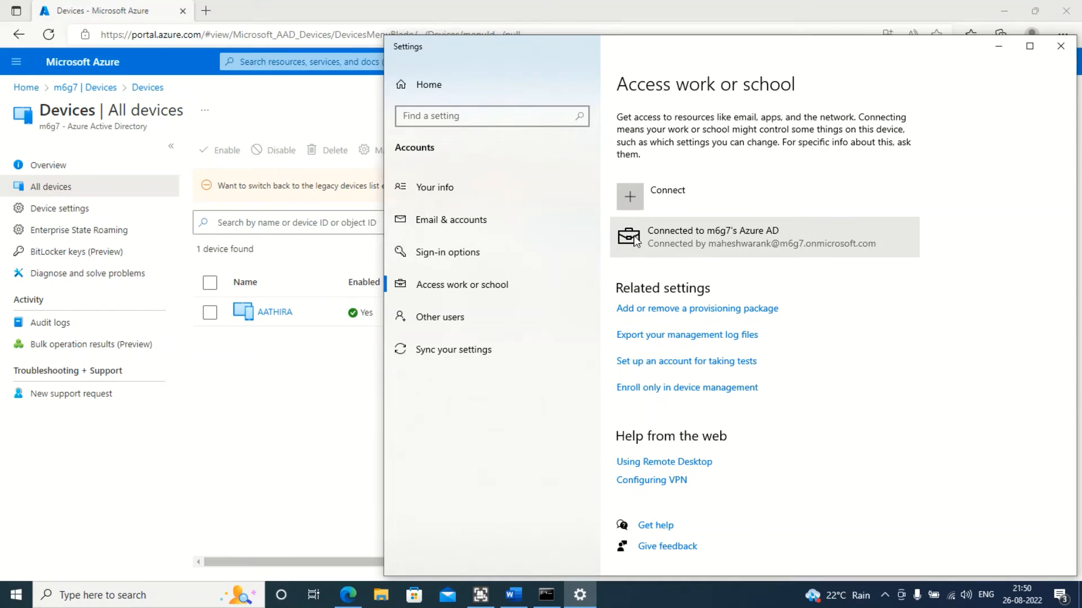
{"action": "left_click", "coordinate": [669, 244]}
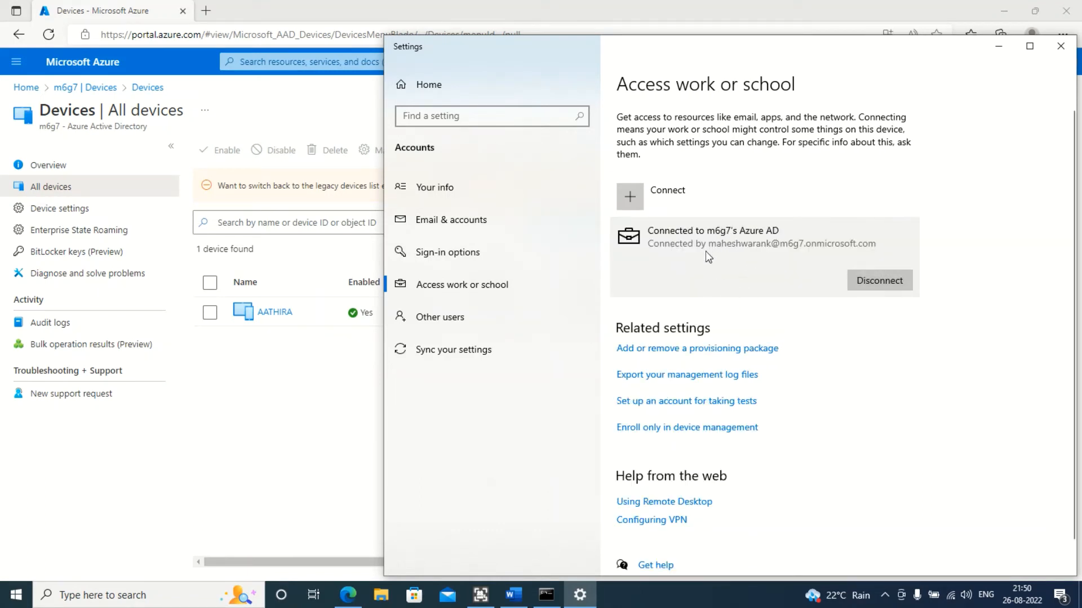
Refresh the device list in the Azure portal's All devices page
{"action": "scroll", "coordinate": [736, 338], "scroll_direction": "down", "scroll_amount": 1}
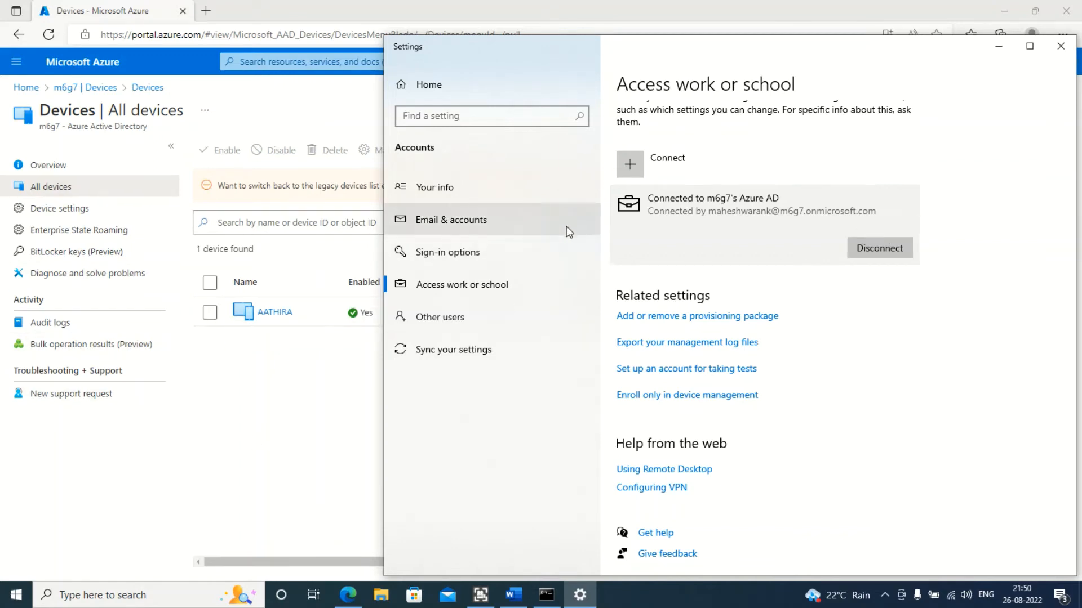
{"action": "left_click", "coordinate": [285, 444]}
{"action": "left_click", "coordinate": [548, 153]}
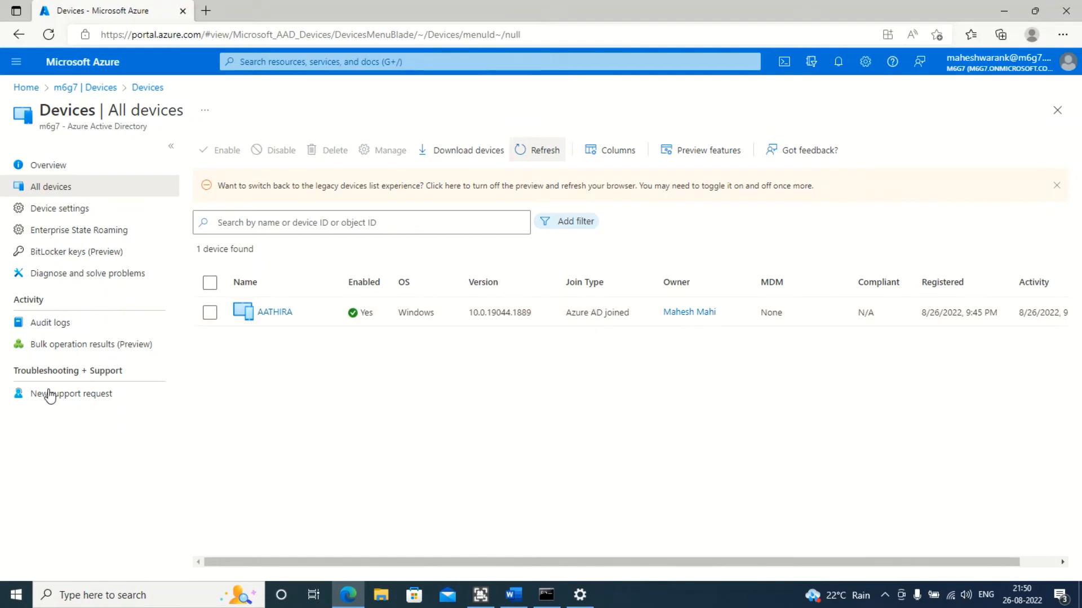
Disconnect the device from m6g7's Azure AD, confirming the account removal and the disconnect
{"action": "left_click", "coordinate": [580, 595]}
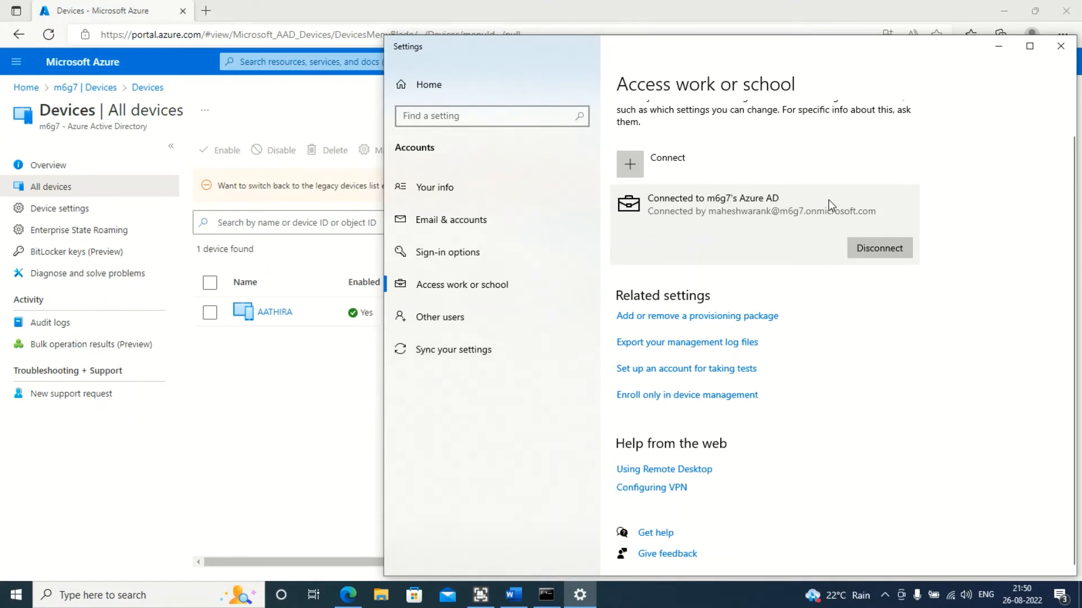
{"action": "left_click", "coordinate": [884, 248]}
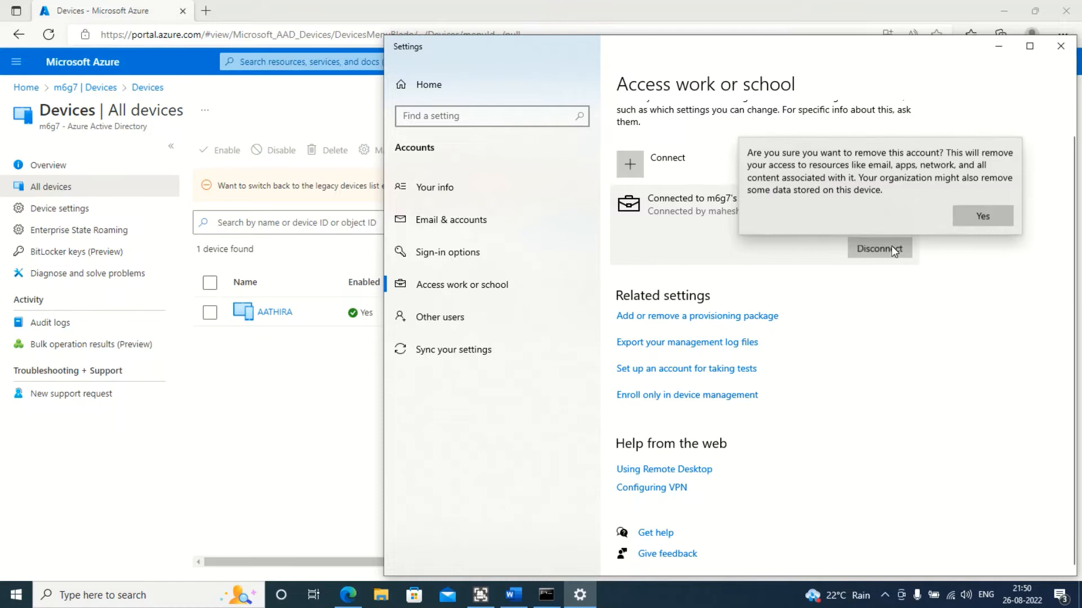
{"action": "left_click", "coordinate": [976, 213]}
{"action": "left_click", "coordinate": [839, 368]}
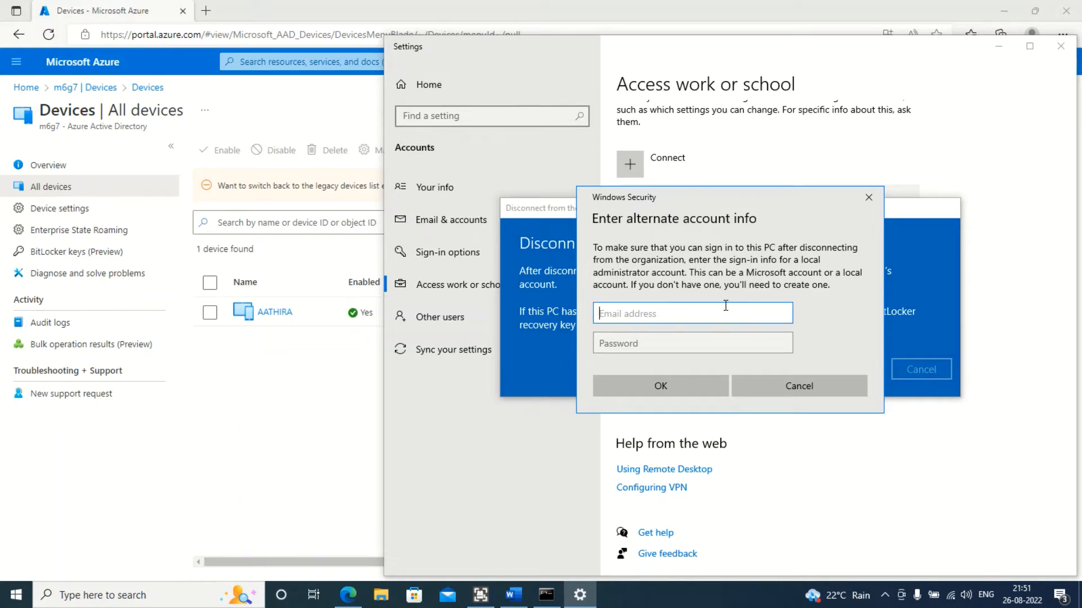
Try to authorize the disconnect with the local administrator account name, prefixed by the device name, and its password
{"action": "type", "text": "AATHIRA\\"}
{"action": "type", "text": "Infotechie365"}
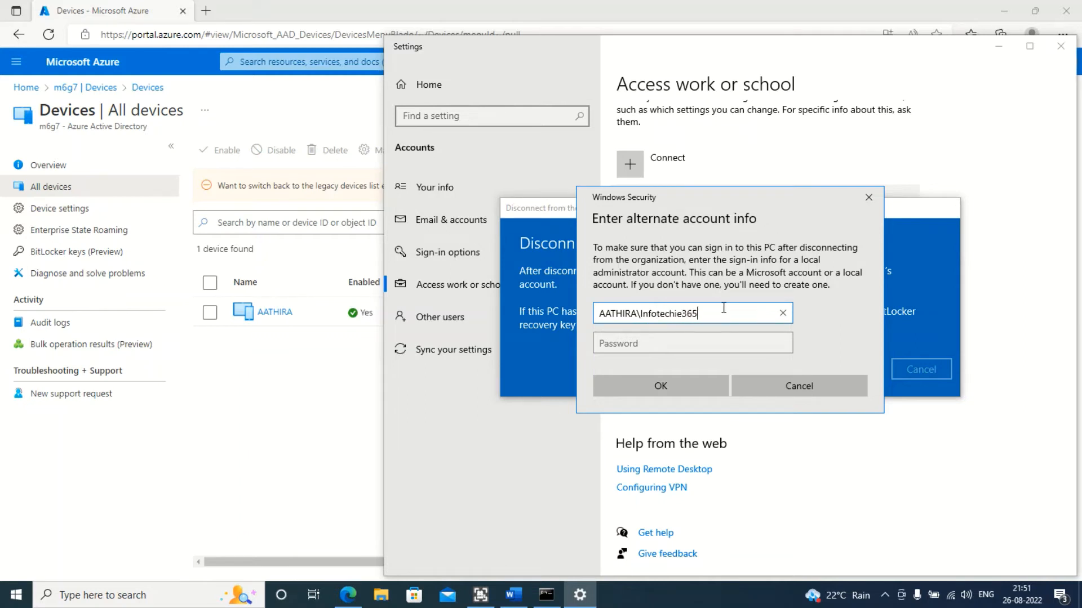
{"action": "key", "text": "Tab"}
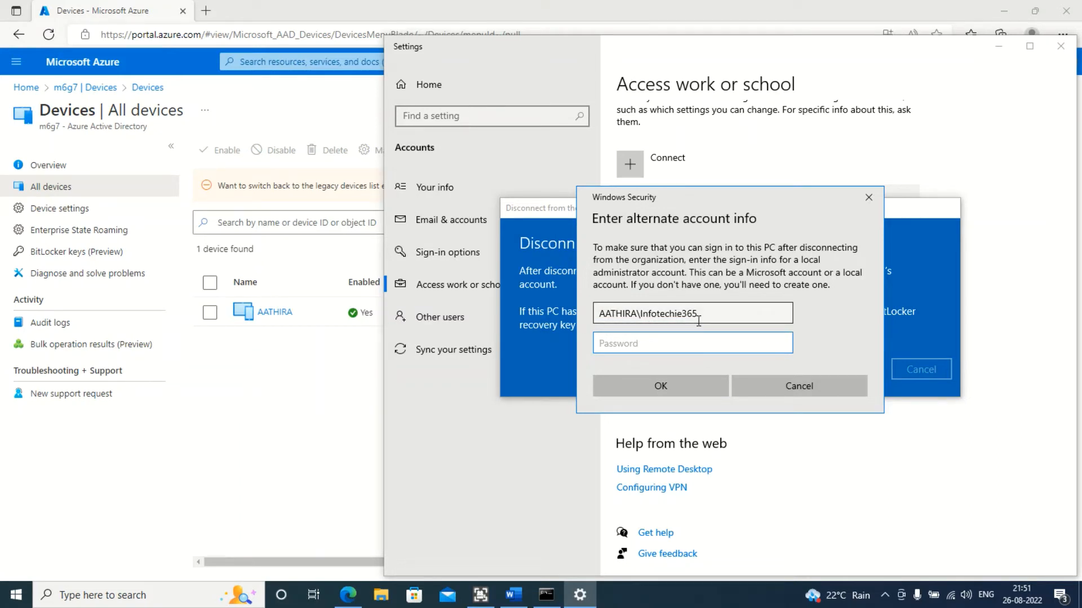
{"action": "type", "text": "•"}
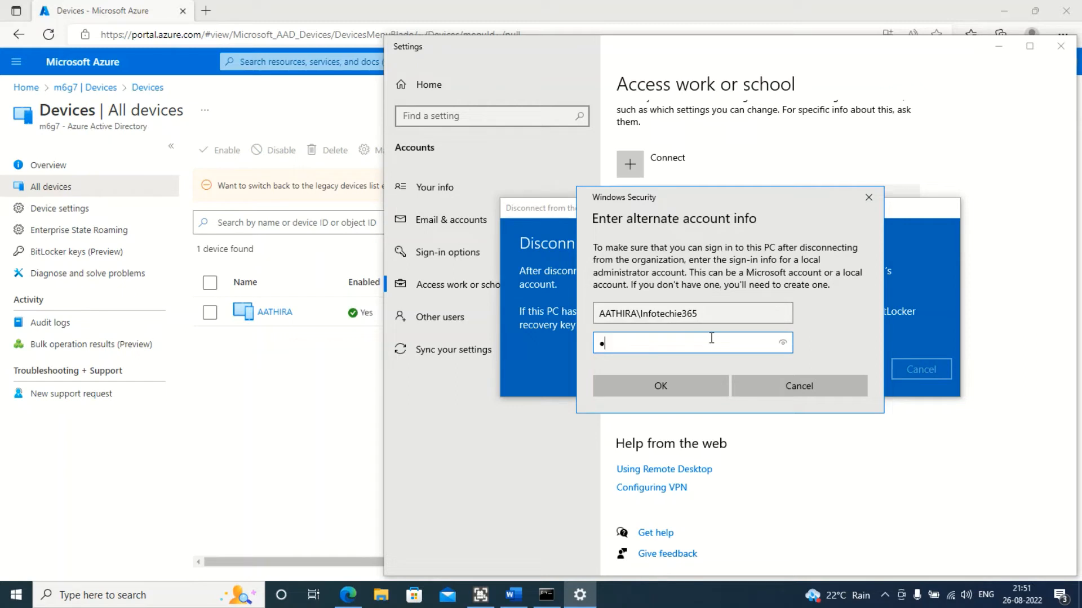
{"action": "type", "text": "•••••••••"}
{"action": "key", "text": "Return"}
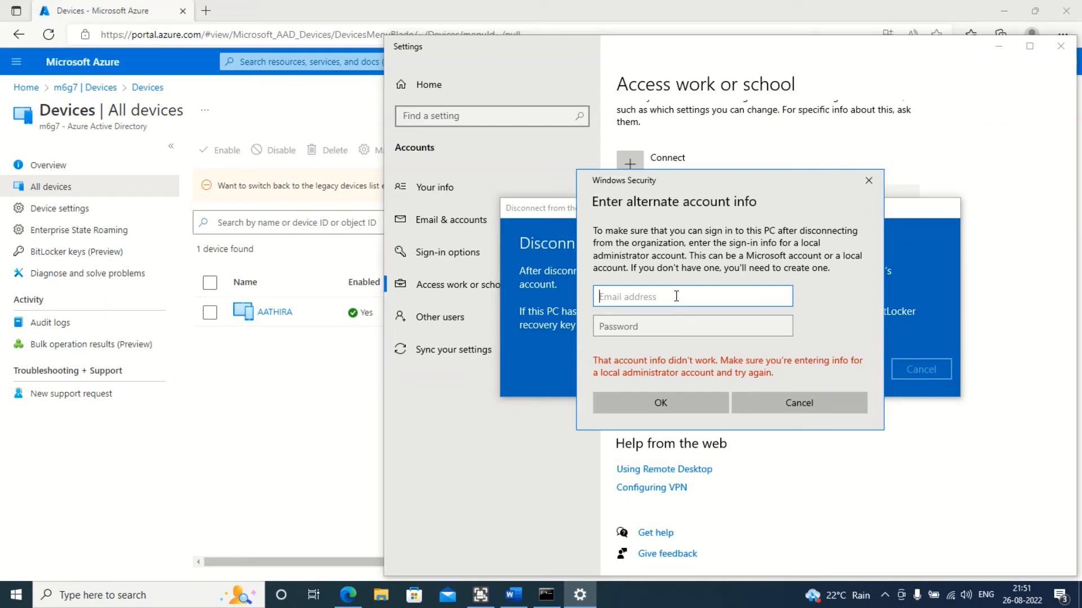
Retry the local administrator sign-in using a forward-slash device prefix and the account password
{"action": "type", "text": "AATHIRA/Infotechie"}
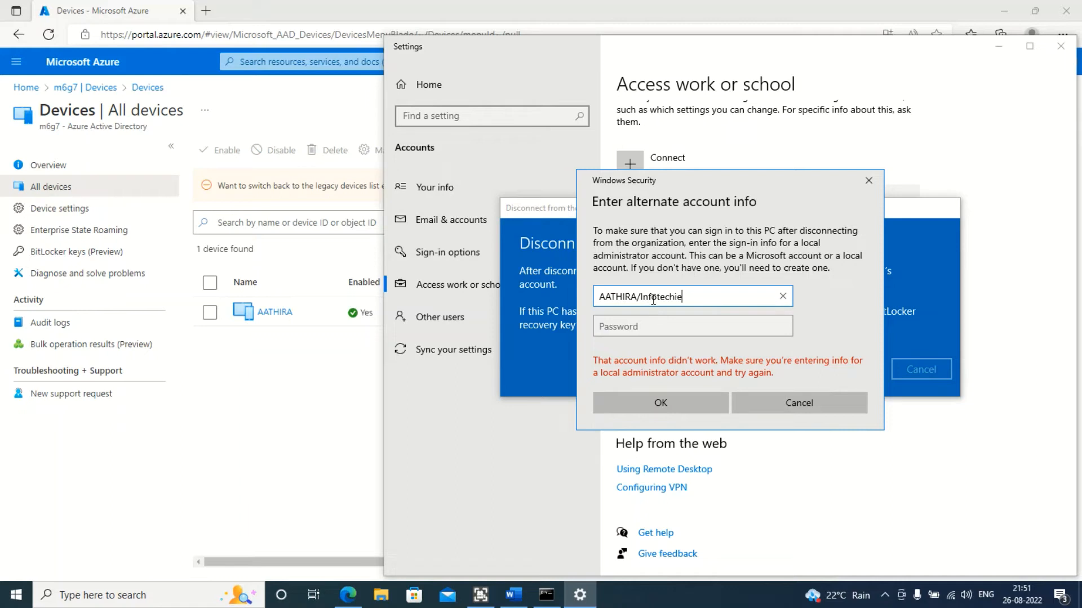
{"action": "type", "text": "365"}
{"action": "left_click", "coordinate": [723, 328]}
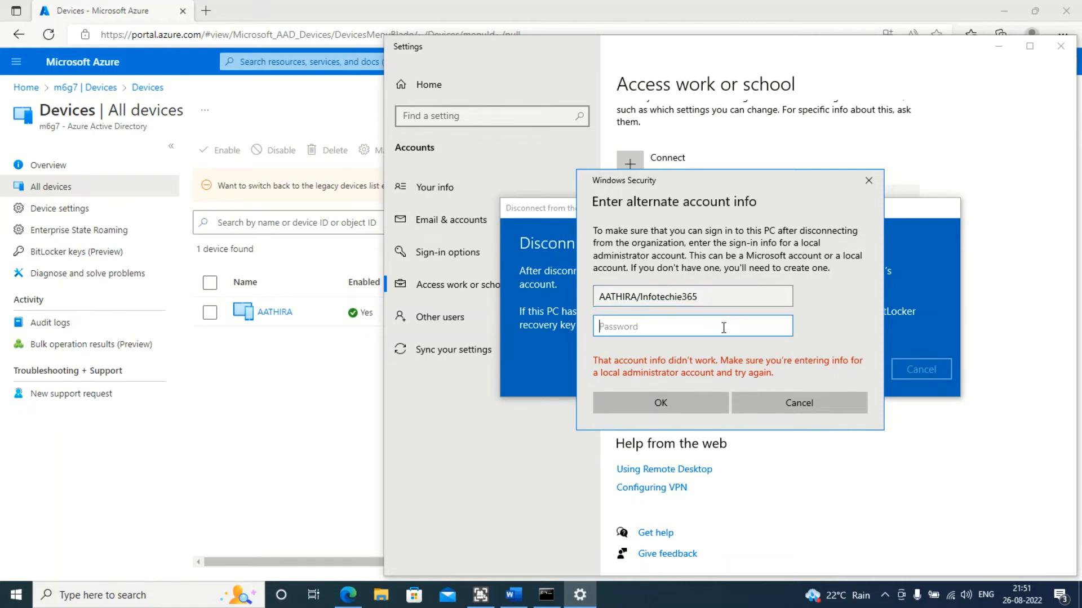
{"action": "type", "text": "•••••••••"}
{"action": "key", "text": "shift+Tab"}
{"action": "key", "text": "ctrl+c"}
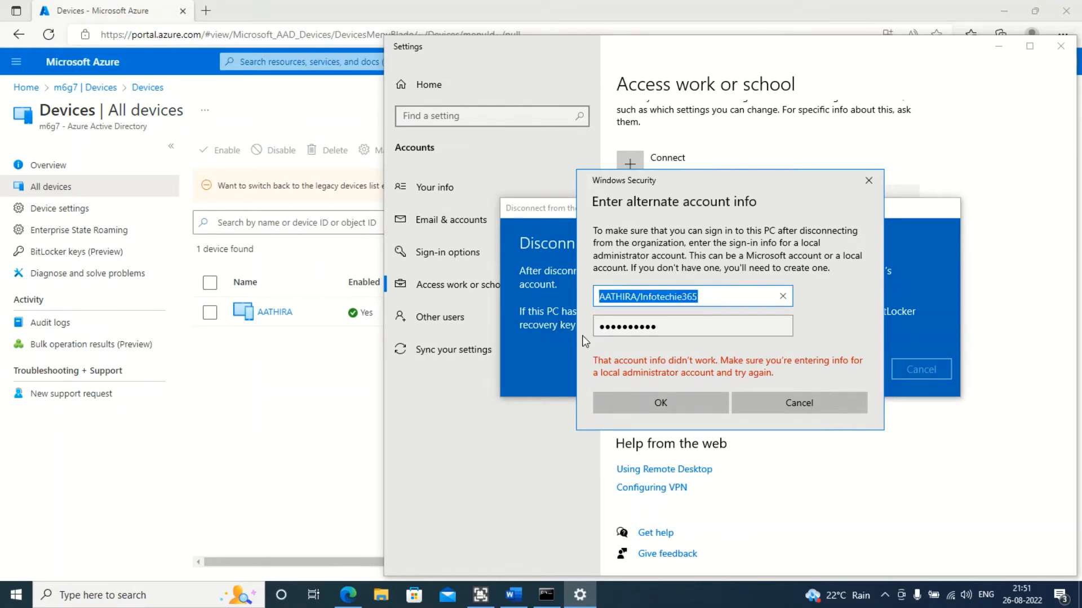
{"action": "left_click", "coordinate": [675, 401]}
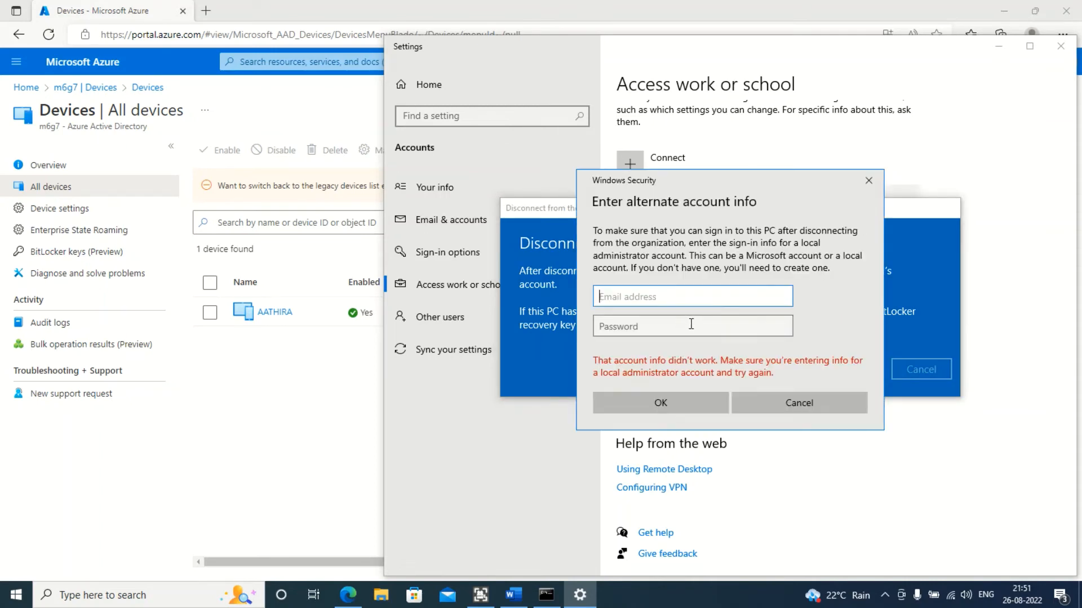
Retry with the pasted account name corrected to a backslash prefix and the password re-entered
{"action": "key", "text": "ctrl+v"}
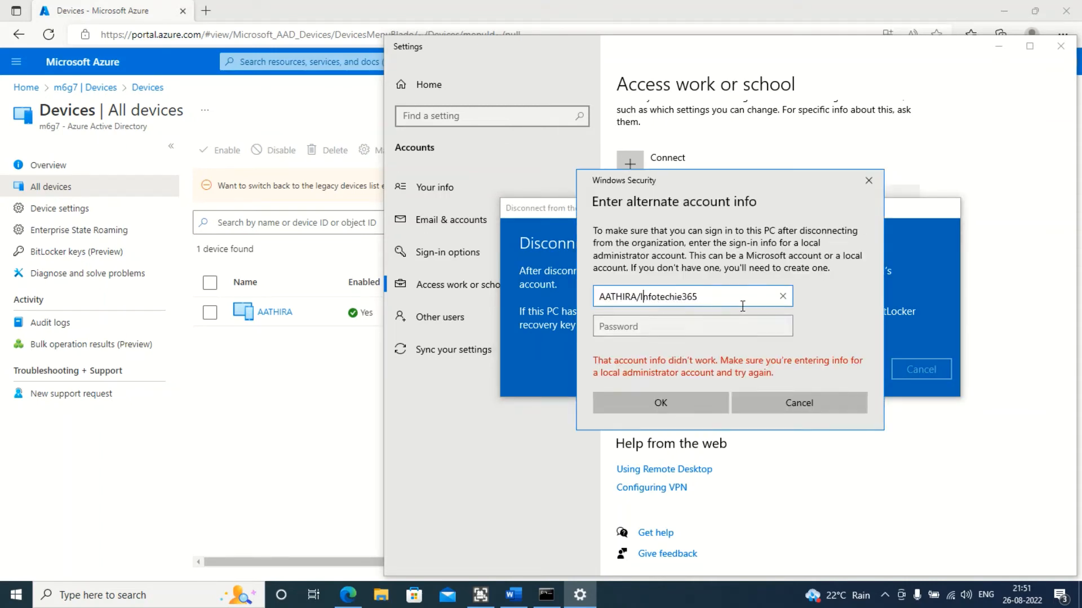
{"action": "key", "text": "BackSpace"}
{"action": "type", "text": "\\"}
{"action": "left_click", "coordinate": [718, 322]}
{"action": "type", "text": "•••"}
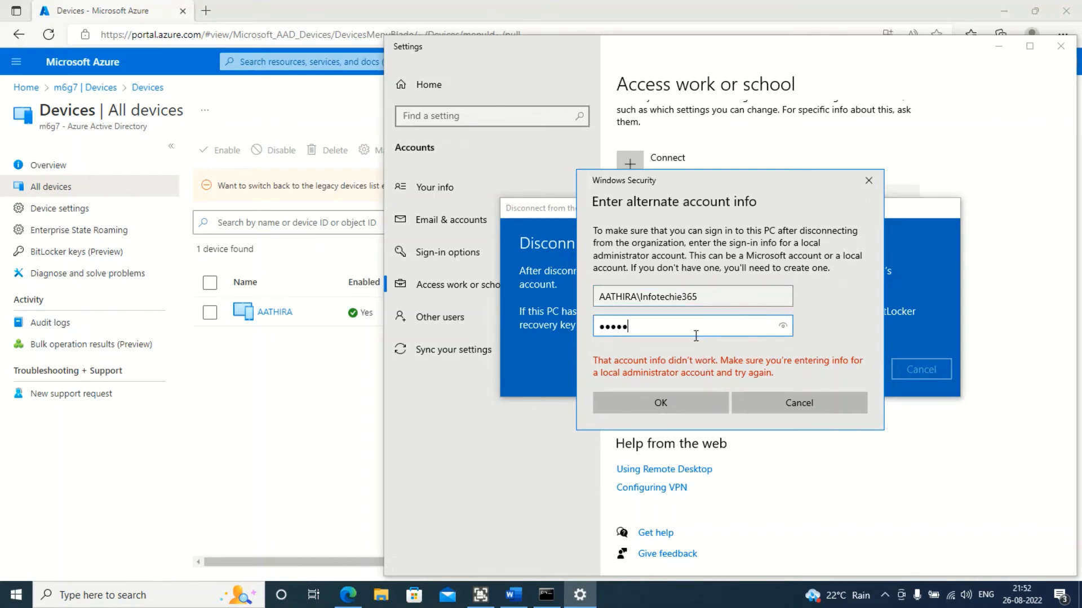
{"action": "type", "text": "•••••••"}
{"action": "key", "text": "Return"}
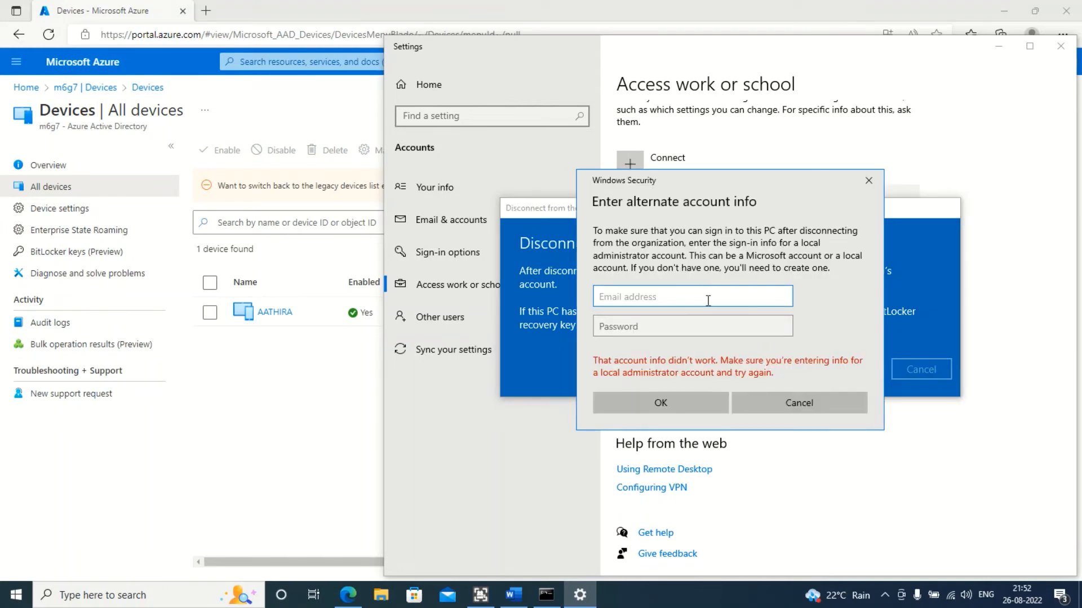
Retry with the account name prefixed by .\ instead of the device name, entering the password
{"action": "key", "text": "ctrl+v"}
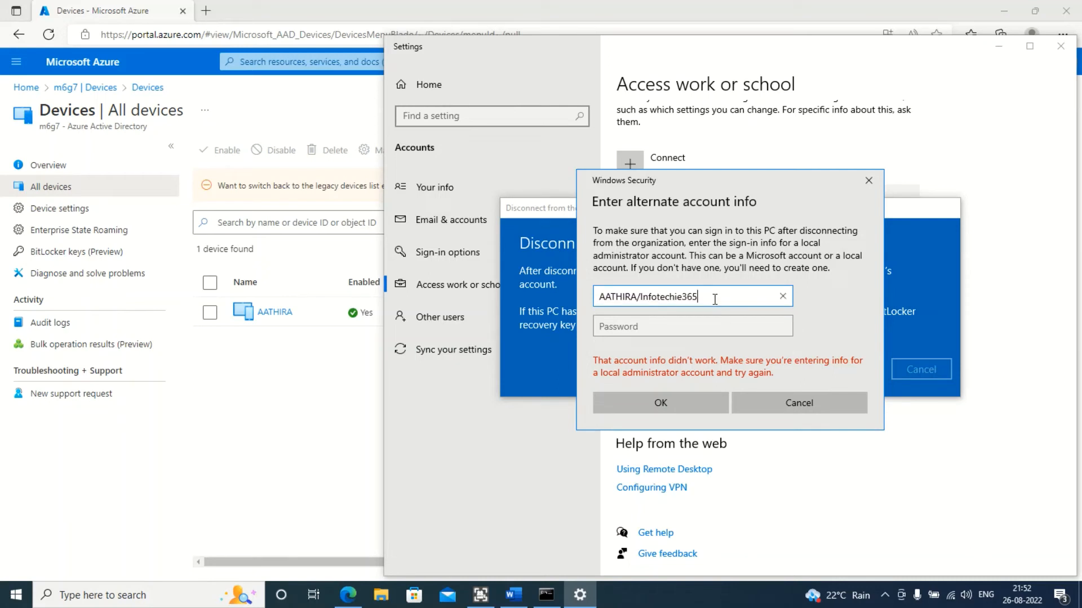
{"action": "left_click", "coordinate": [642, 296]}
{"action": "key", "text": "BackSpace"}
{"action": "key", "text": "BackSpace"}
{"action": "key", "text": "BackSpace"}
{"action": "key", "text": "BackSpace"}
{"action": "key", "text": "BackSpace"}
{"action": "key", "text": "BackSpace"}
{"action": "key", "text": "BackSpace"}
{"action": "key", "text": "BackSpace"}
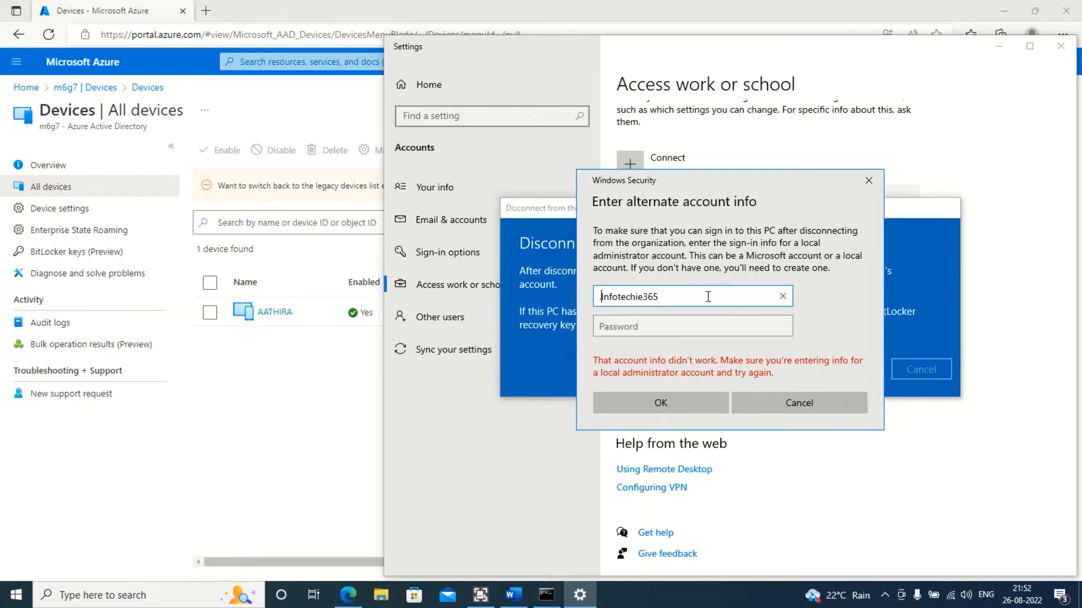
{"action": "type", "text": ".\\"}
{"action": "left_click", "coordinate": [738, 325]}
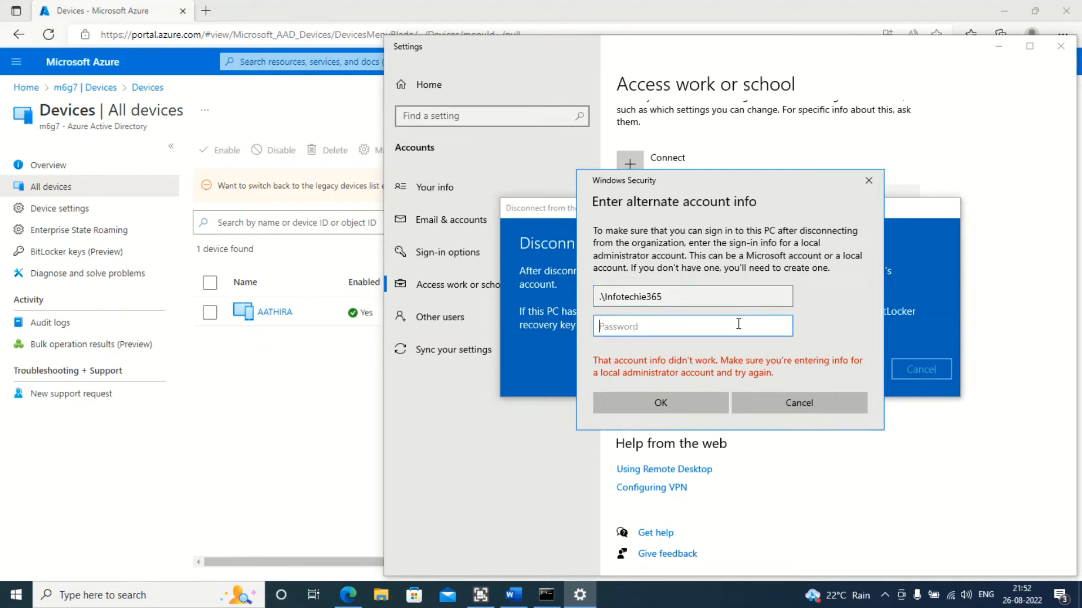
{"action": "type", "text": "••••••••••"}
{"action": "key", "text": "Return"}
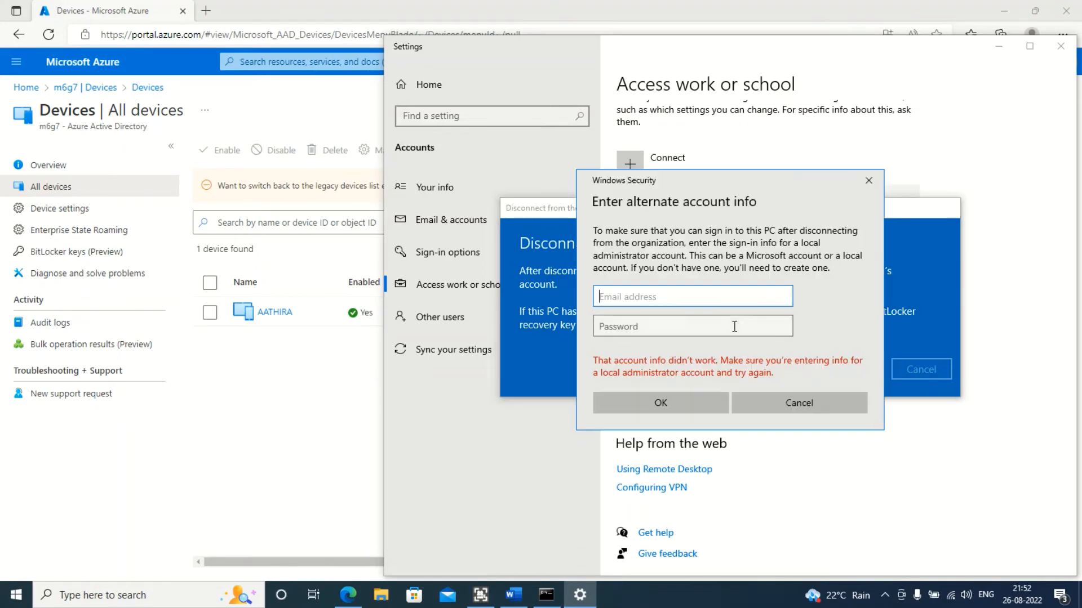
Copy the user folder name from the Command Prompt path and paste it into the account name field
{"action": "left_click", "coordinate": [546, 595]}
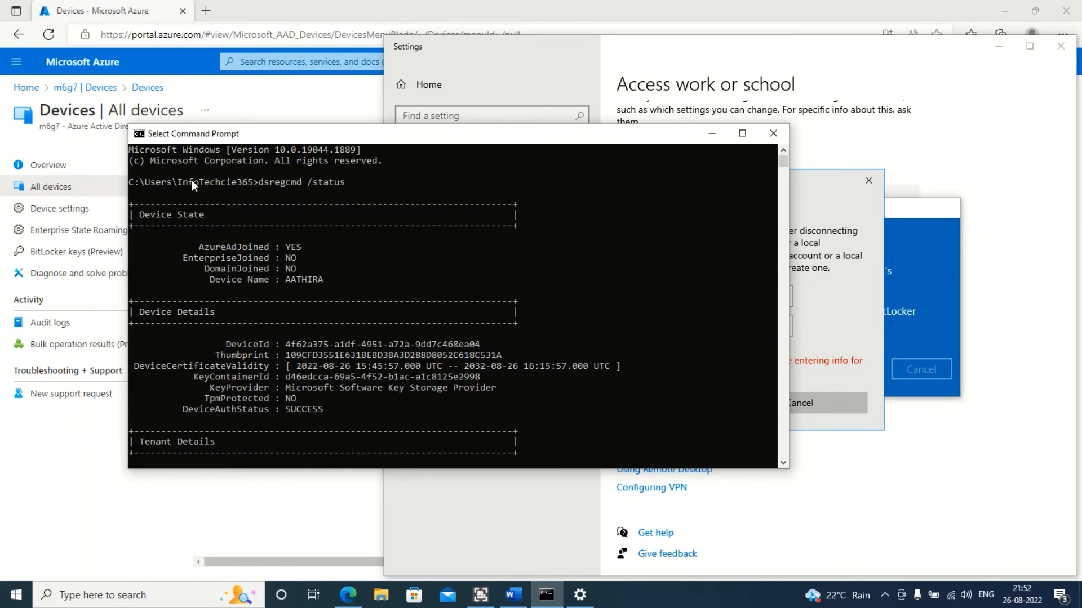
{"action": "right_click", "coordinate": [249, 181]}
{"action": "left_click", "coordinate": [837, 318]}
{"action": "type", "text": "InfoTechcie365"}
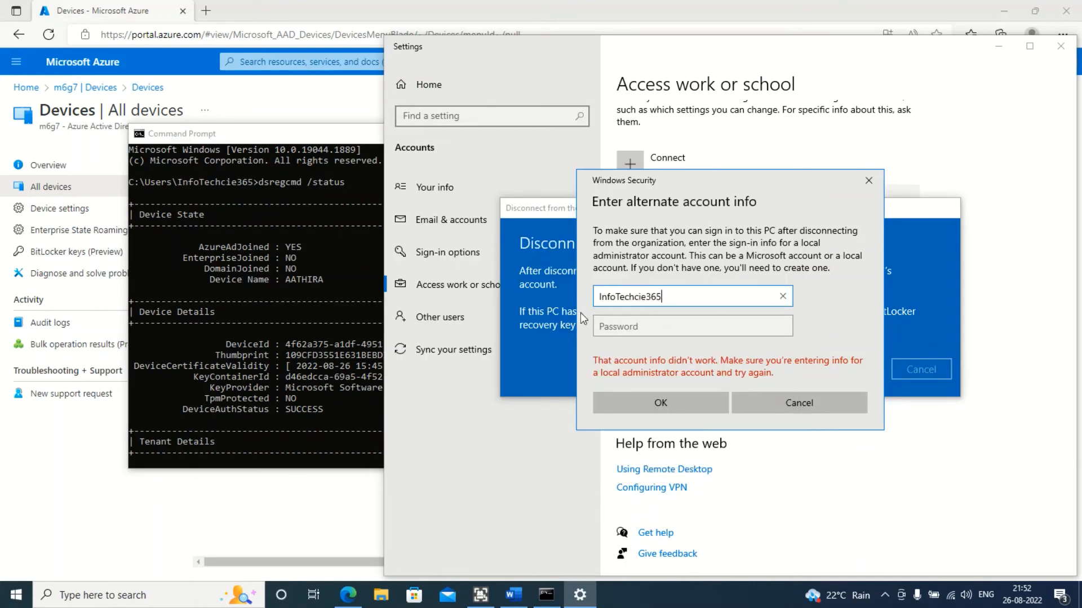
Prefix the pasted account name with .\ and enter the password to authorize the disconnect
{"action": "left_click_drag", "start_coordinate": [600, 297], "coordinate": [714, 292]}
{"action": "left_click", "coordinate": [658, 292]}
{"action": "double_click", "coordinate": [602, 297]}
{"action": "left_click", "coordinate": [731, 302]}
{"action": "type", "text": ".\\"}
{"action": "left_click", "coordinate": [736, 327]}
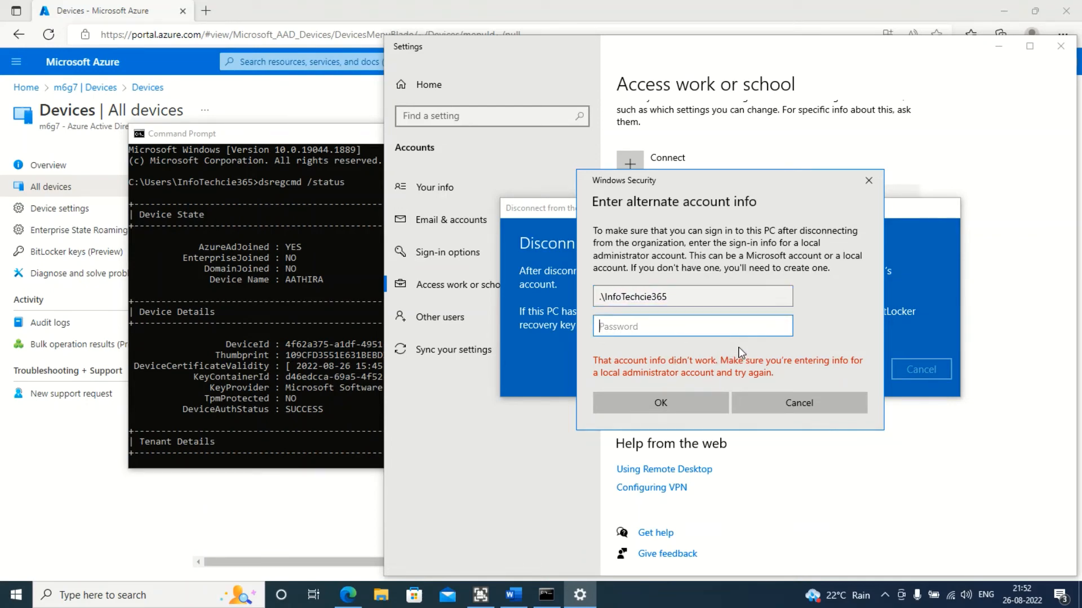
{"action": "type", "text": "•••••••••"}
{"action": "key", "text": "Return"}
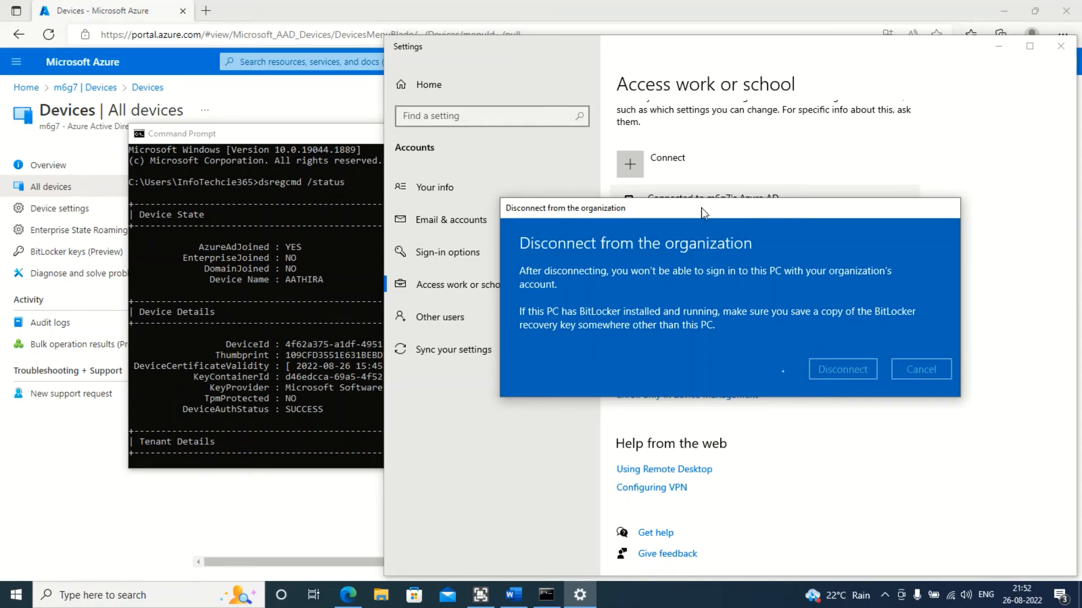
Postpone the restart, recheck the Access work or school page and close Settings
{"action": "left_click_drag", "start_coordinate": [703, 213], "coordinate": [341, 103]}
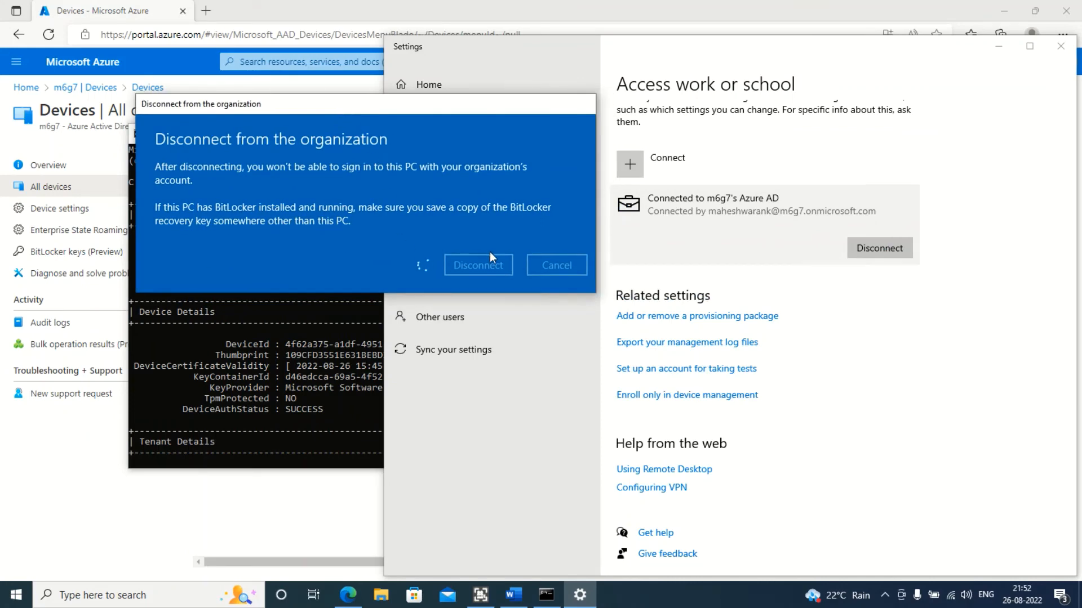
{"action": "left_click", "coordinate": [351, 596]}
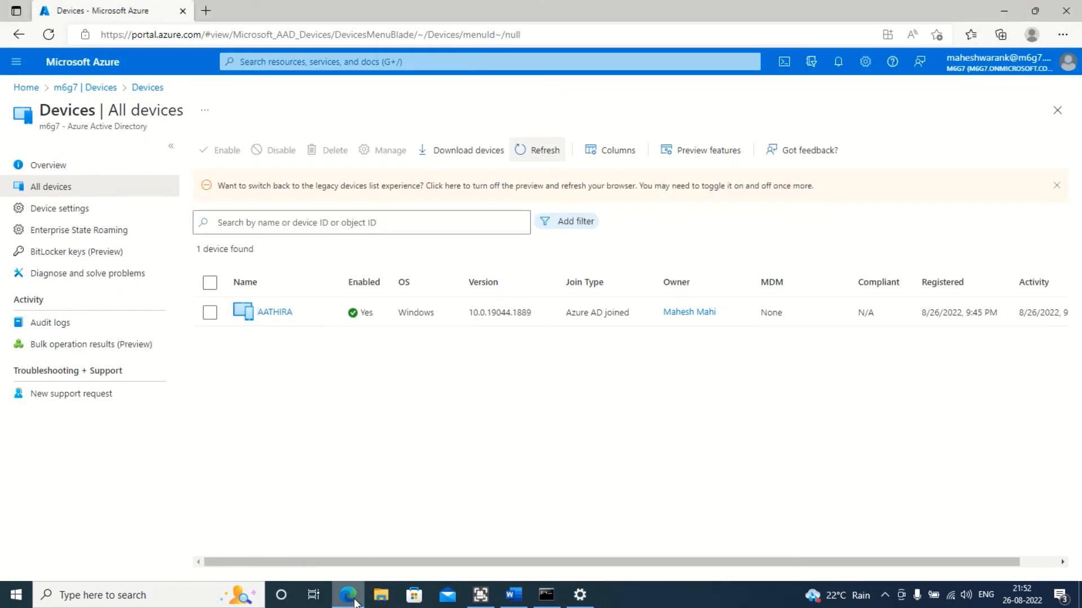
{"action": "left_click", "coordinate": [581, 595]}
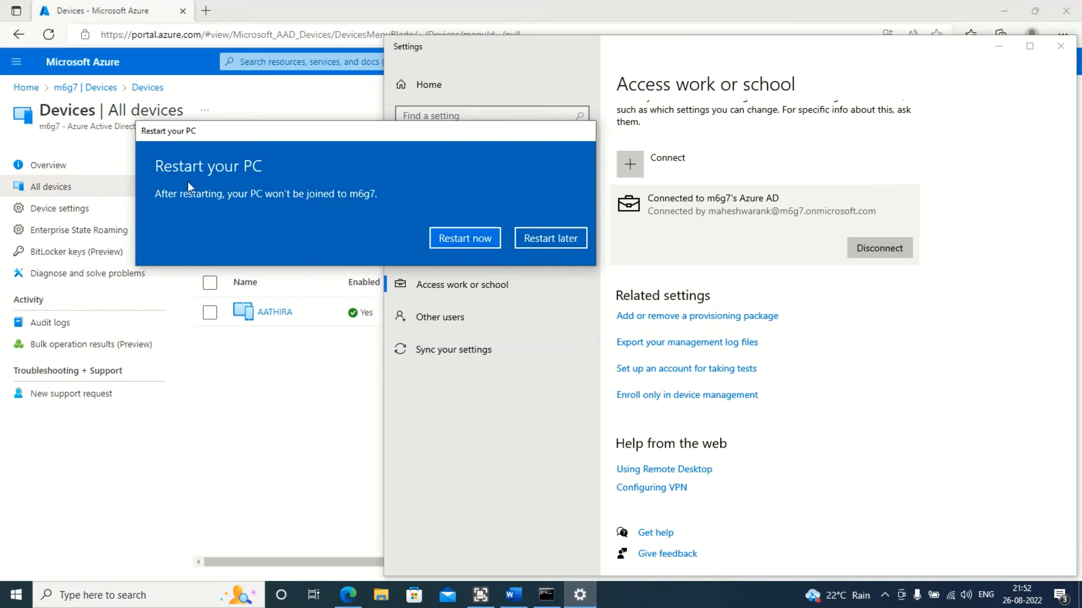
{"action": "left_click", "coordinate": [553, 238]}
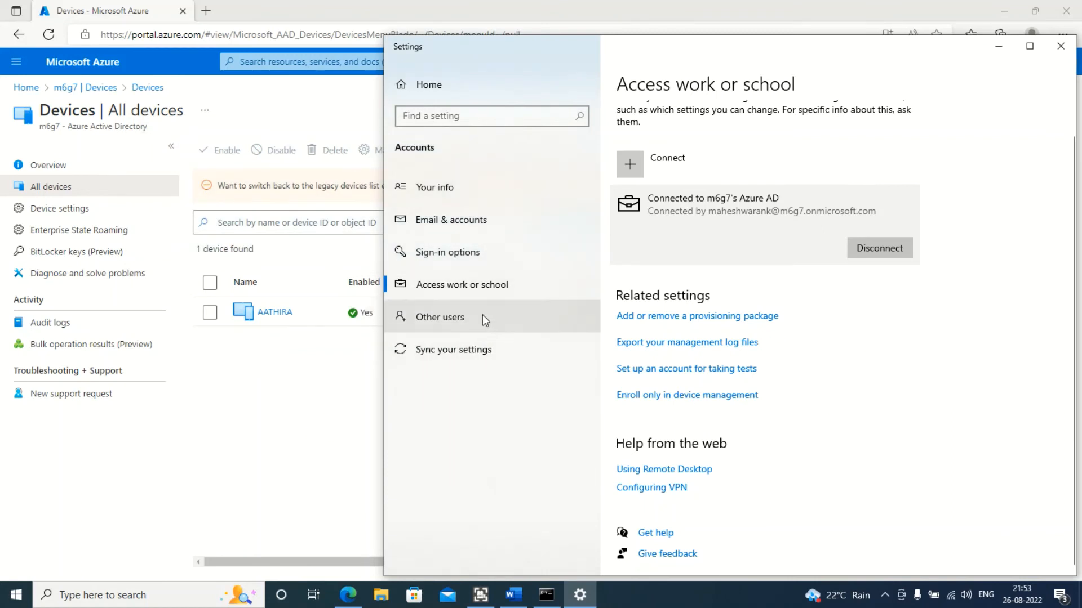
{"action": "left_click", "coordinate": [489, 289]}
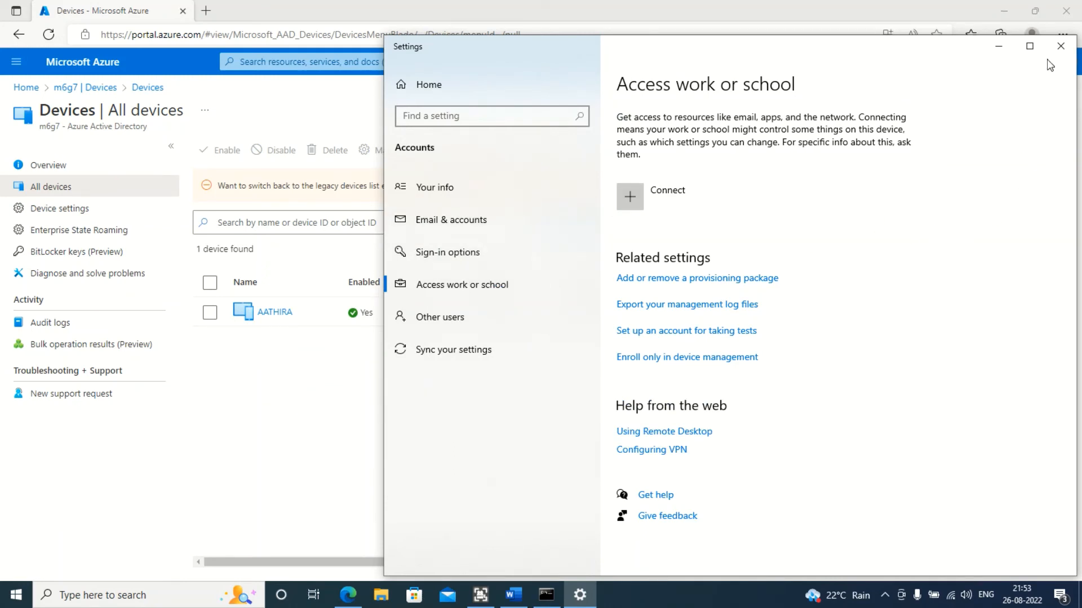
{"action": "left_click", "coordinate": [1061, 46]}
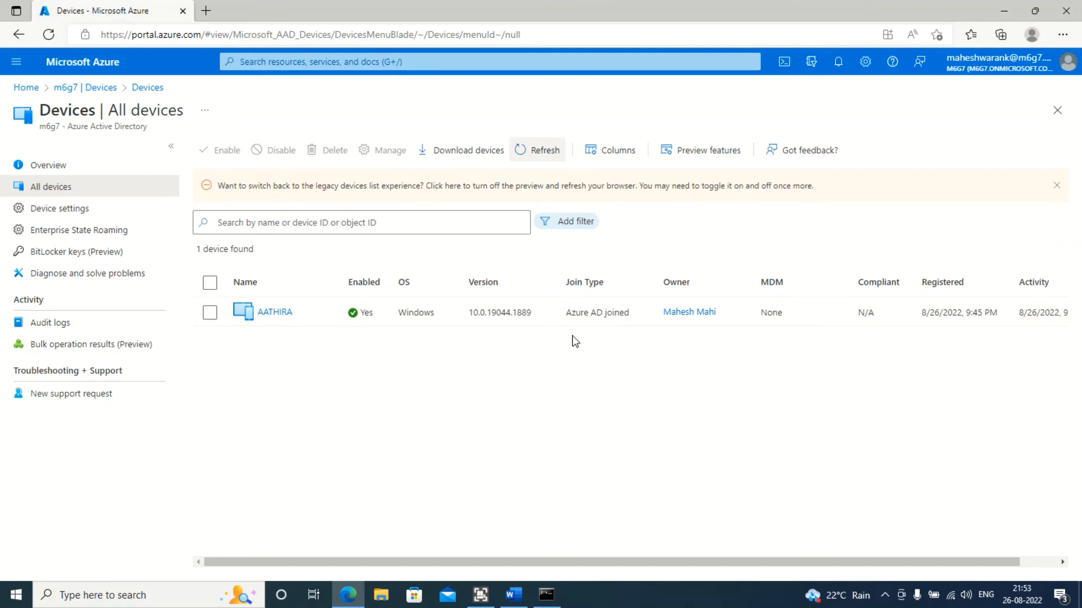
Refresh the portal's device list several times and bring Command Prompt back up
{"action": "left_click", "coordinate": [545, 153]}
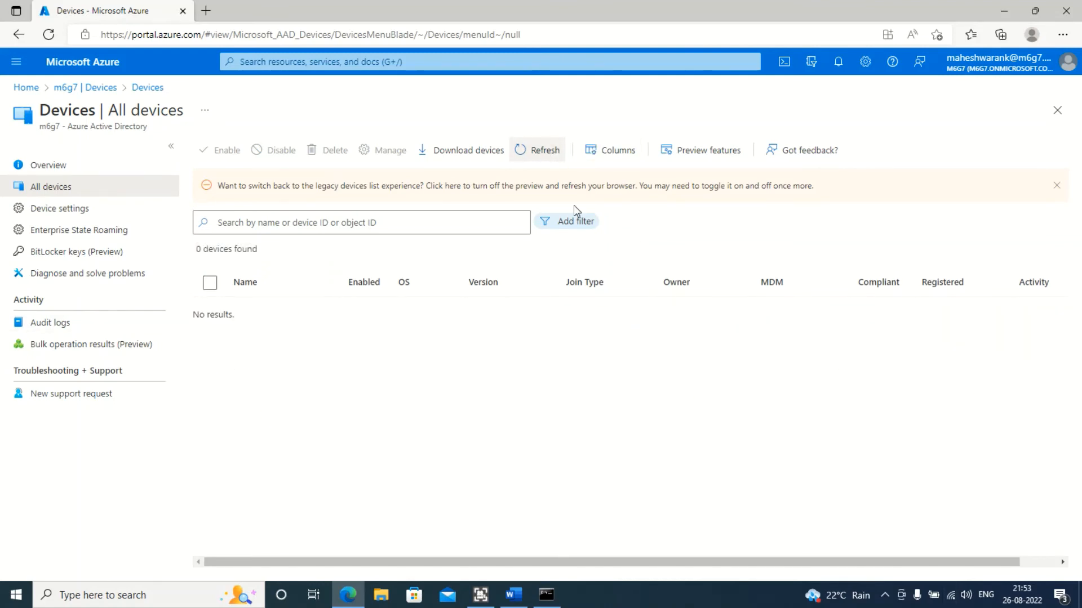
{"action": "left_click", "coordinate": [538, 156]}
{"action": "left_click", "coordinate": [539, 158]}
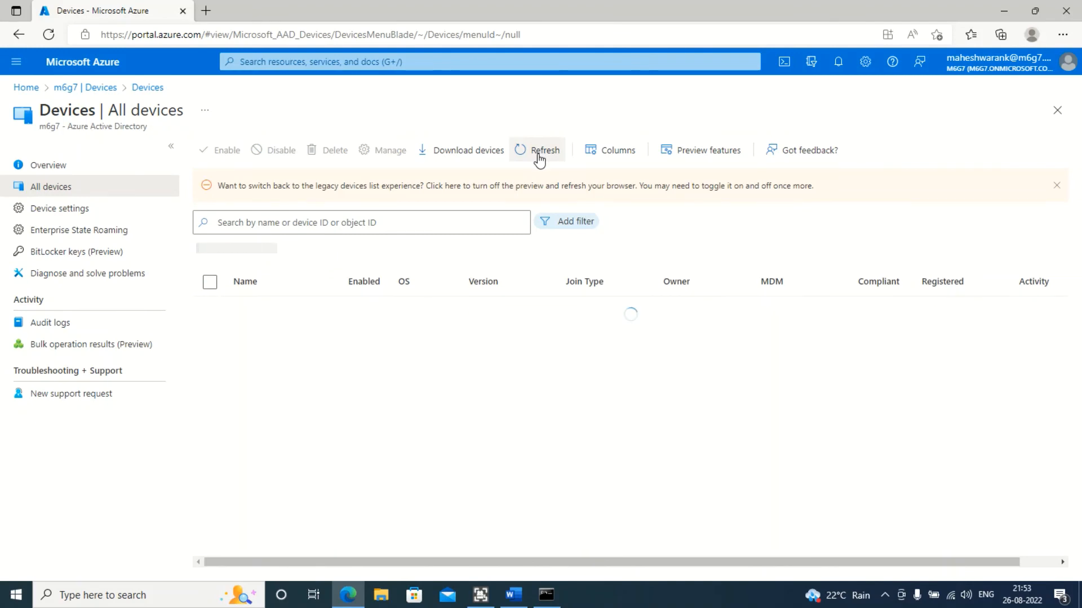
{"action": "left_click", "coordinate": [544, 148]}
{"action": "left_click", "coordinate": [537, 153]}
{"action": "left_click", "coordinate": [535, 154]}
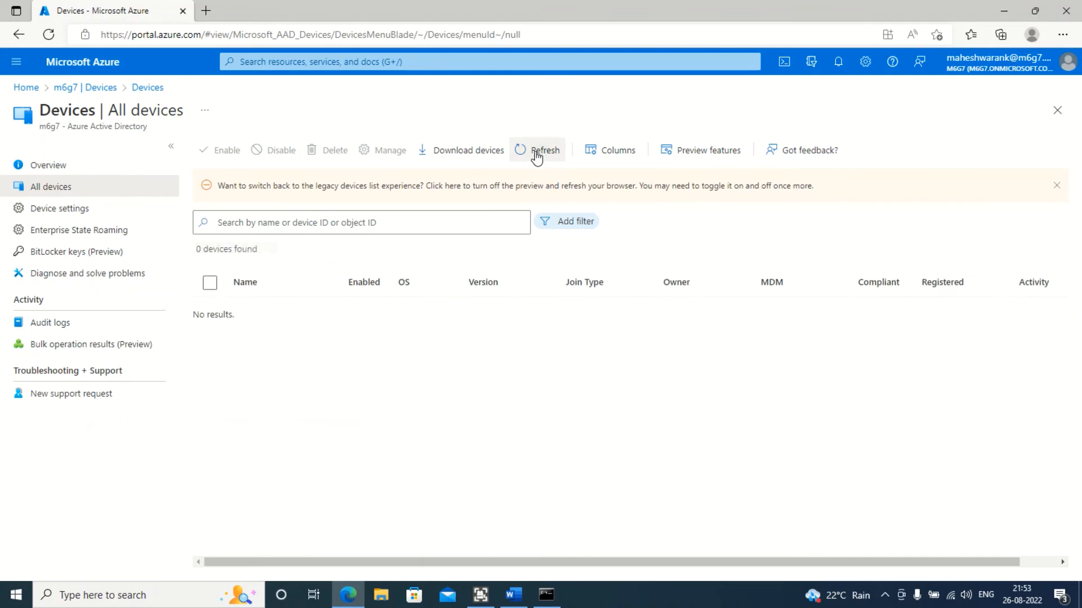
{"action": "left_click", "coordinate": [535, 153]}
{"action": "left_click", "coordinate": [536, 154]}
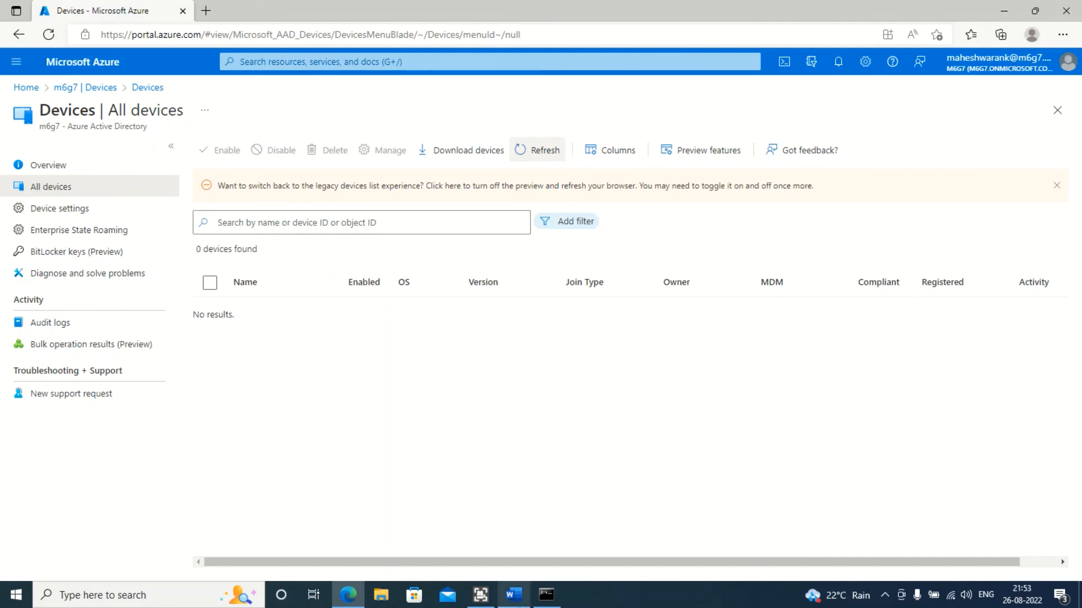
{"action": "left_click", "coordinate": [546, 595]}
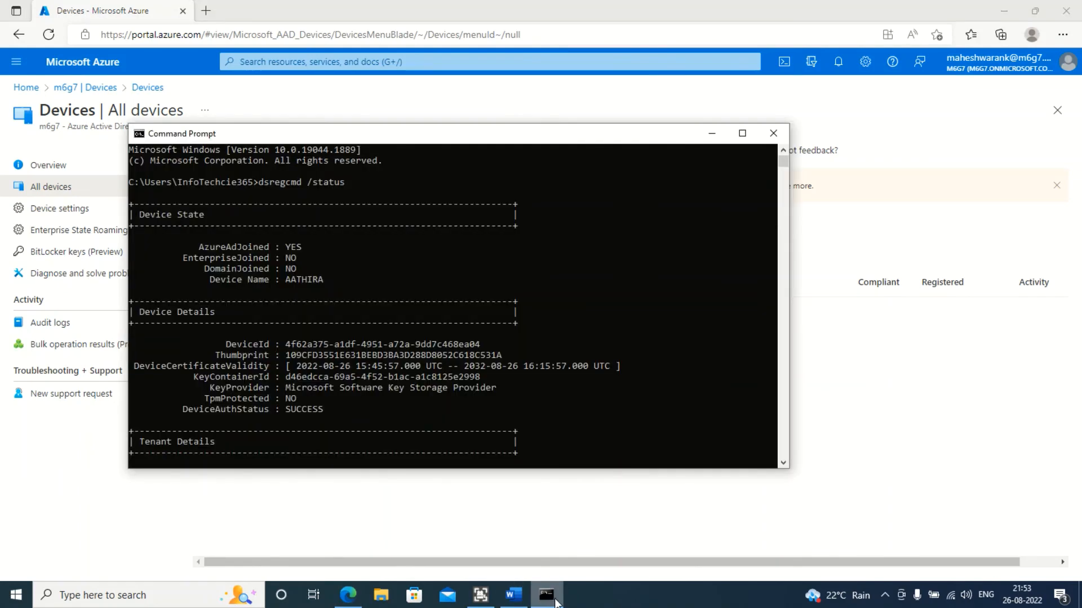
Minimize Command Prompt, open Azure Active Directory from the portal home and review the tenant overview's device count
{"action": "left_click", "coordinate": [716, 129]}
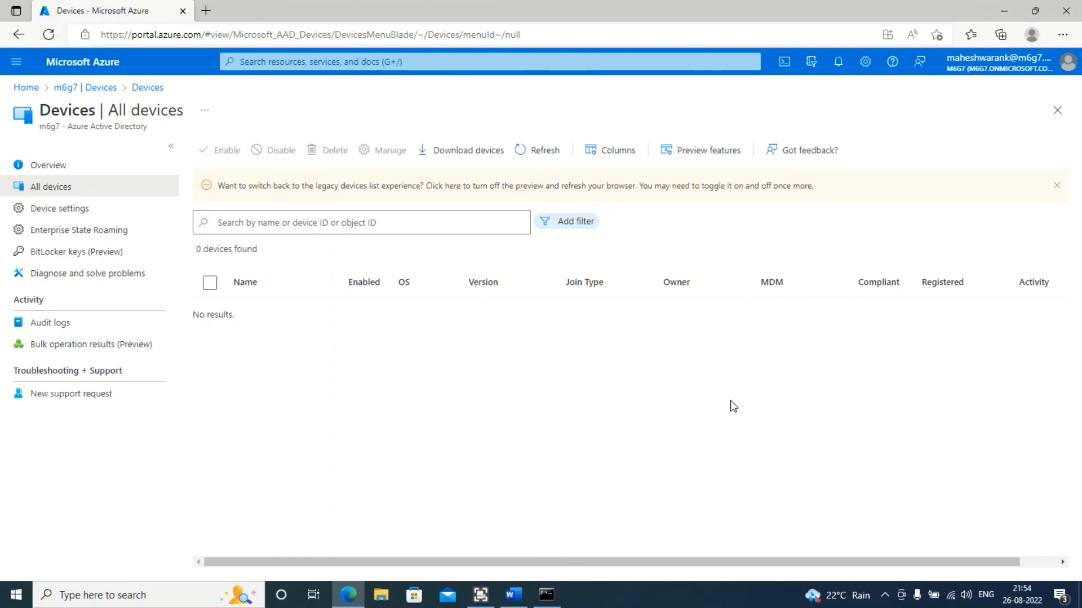
{"action": "left_click", "coordinate": [72, 60]}
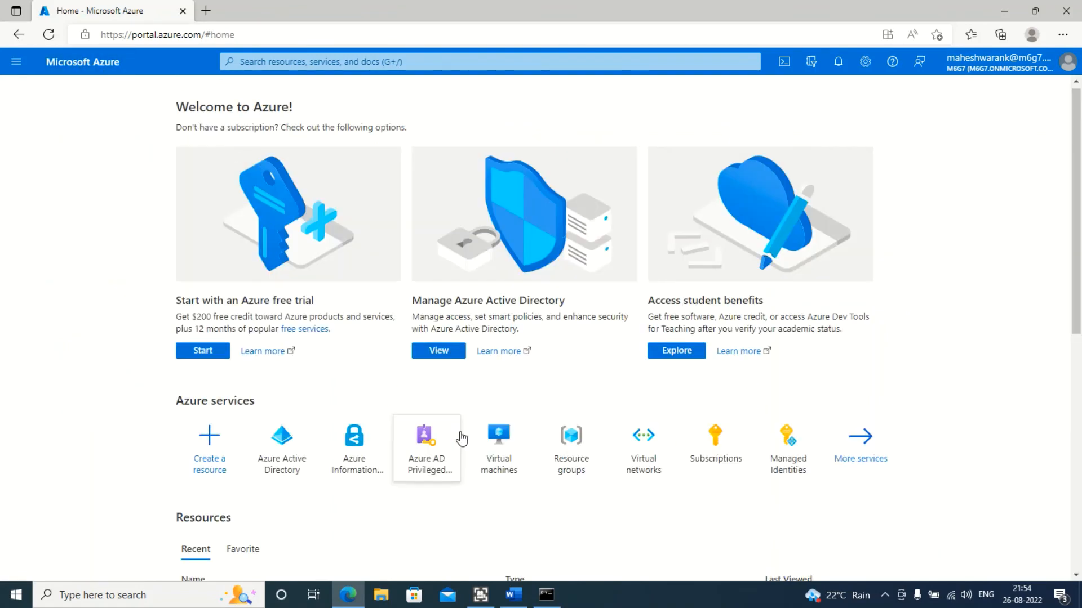
{"action": "left_click", "coordinate": [288, 441]}
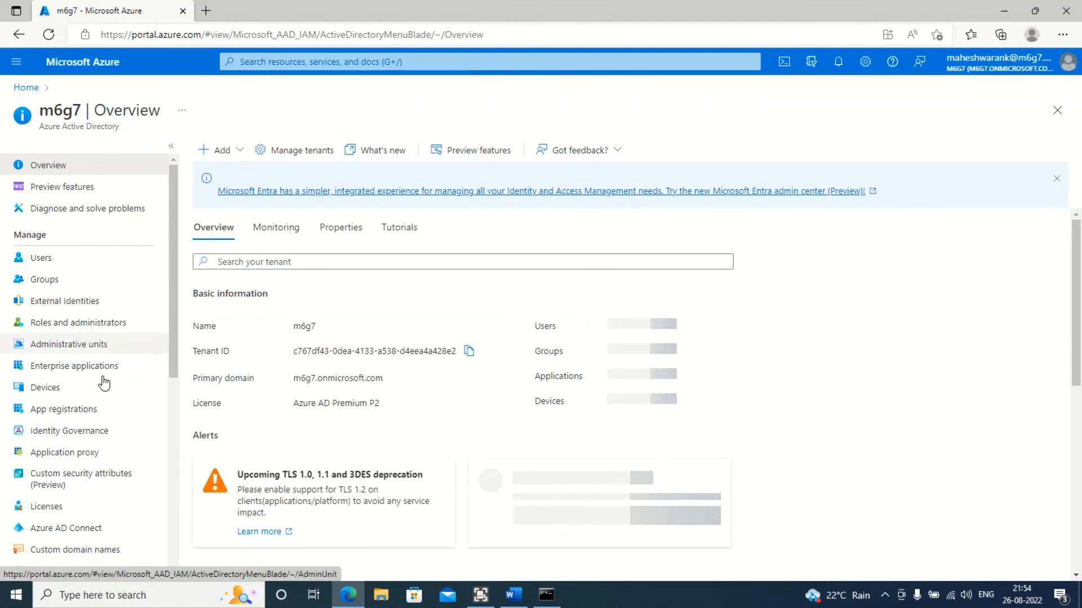
{"action": "scroll", "coordinate": [79, 264], "scroll_direction": "down", "scroll_amount": 1}
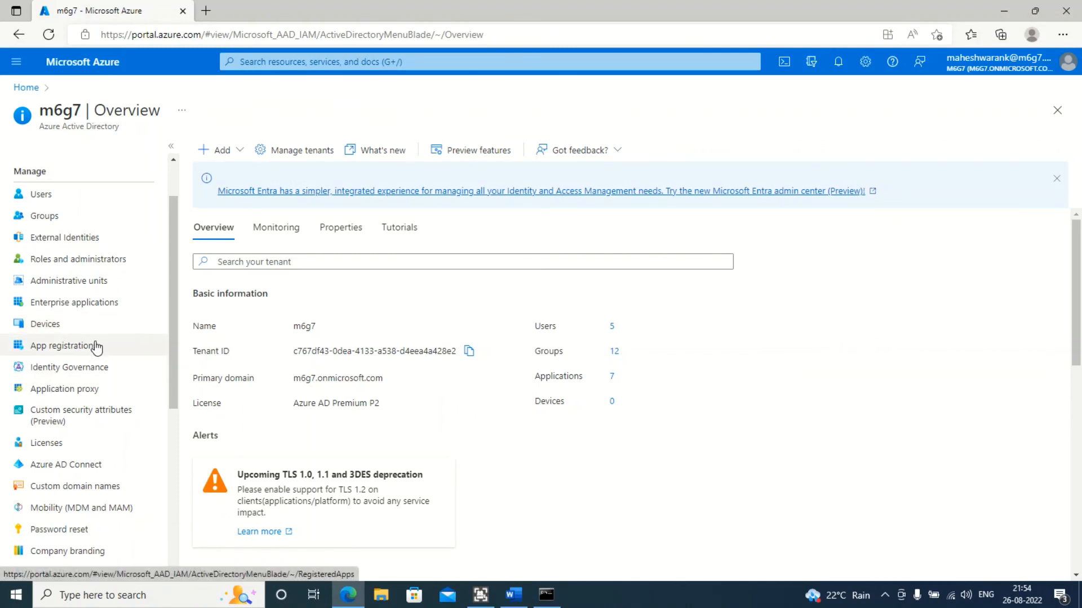
{"action": "scroll", "coordinate": [107, 382], "scroll_direction": "up", "scroll_amount": 2}
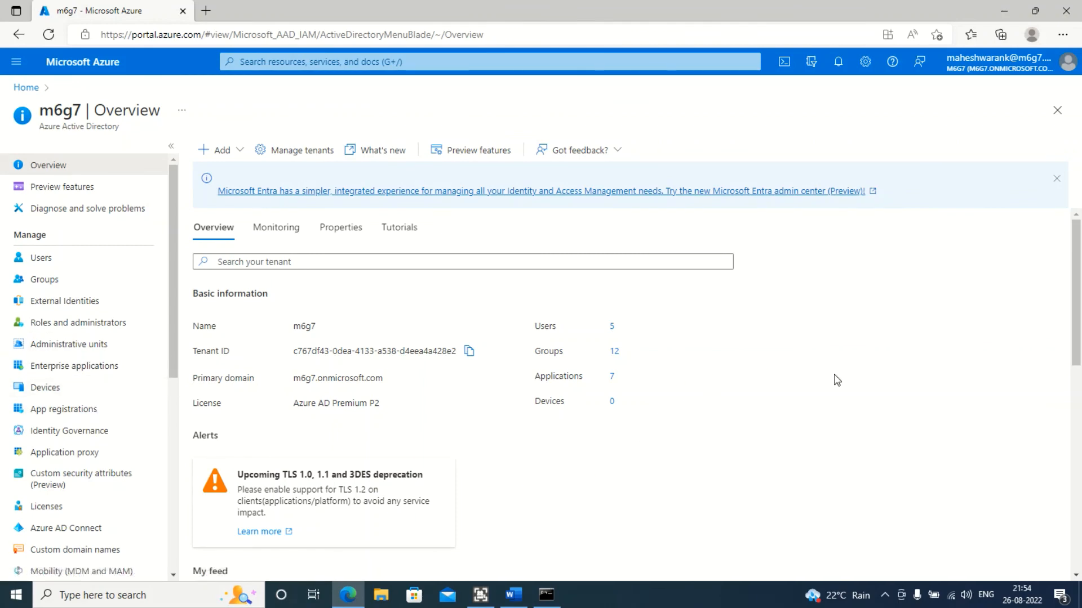
{"action": "key", "text": "alt+f"}
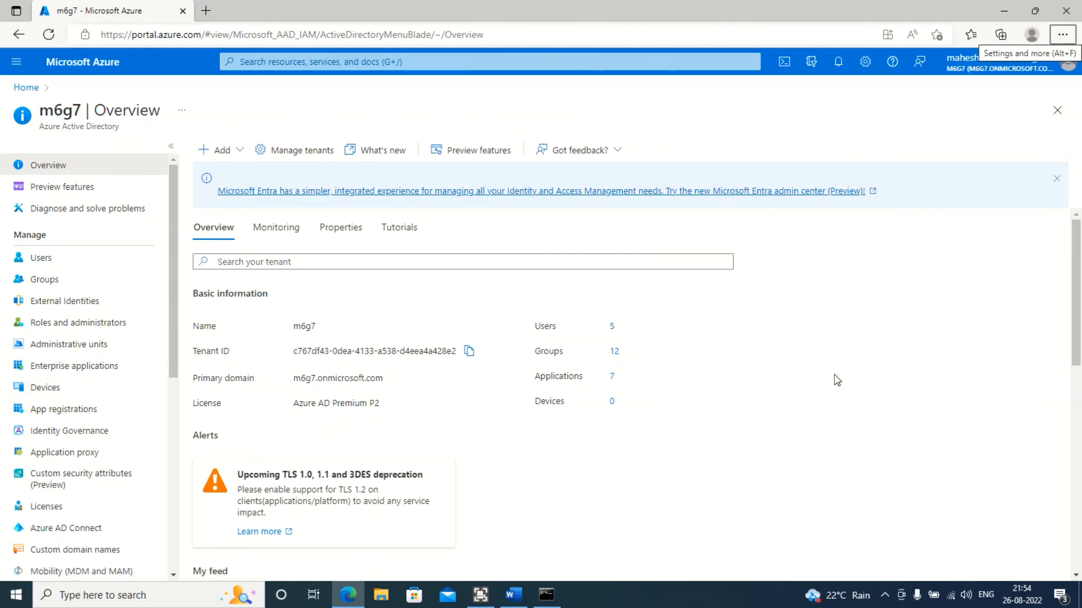